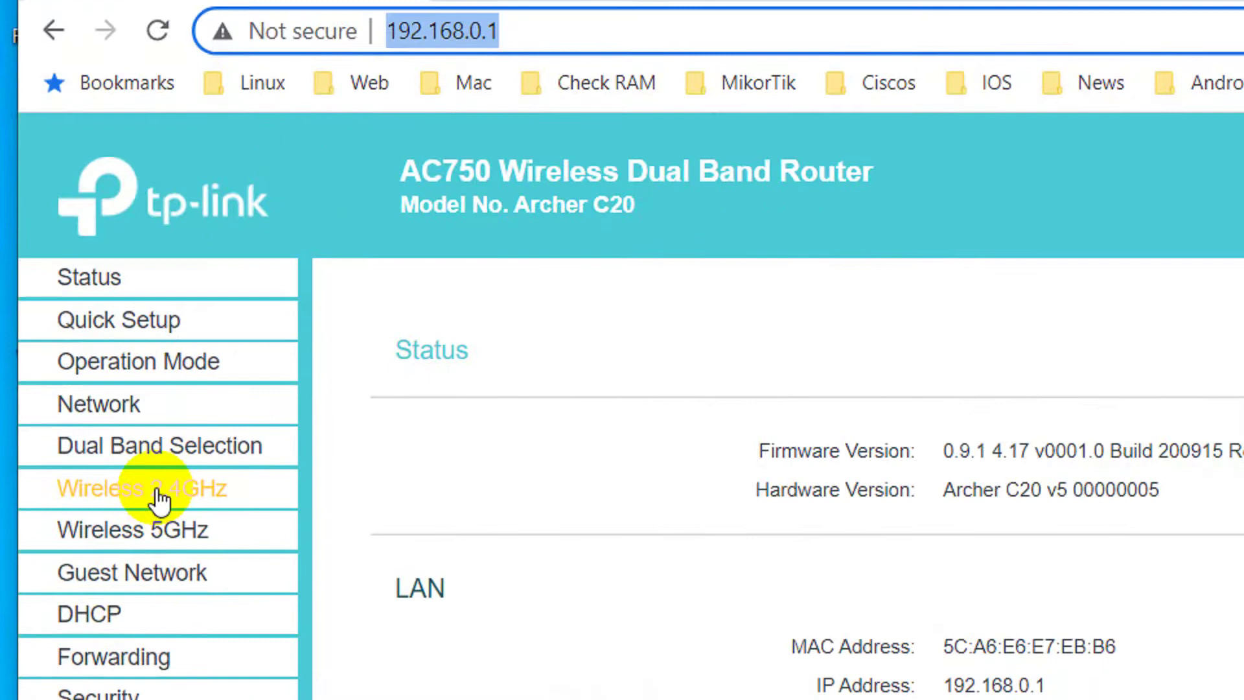
Browse the 2.4GHz wireless, security and dual band pages, ending on 2.4GHz Basic Settings.
left_click(211, 496)
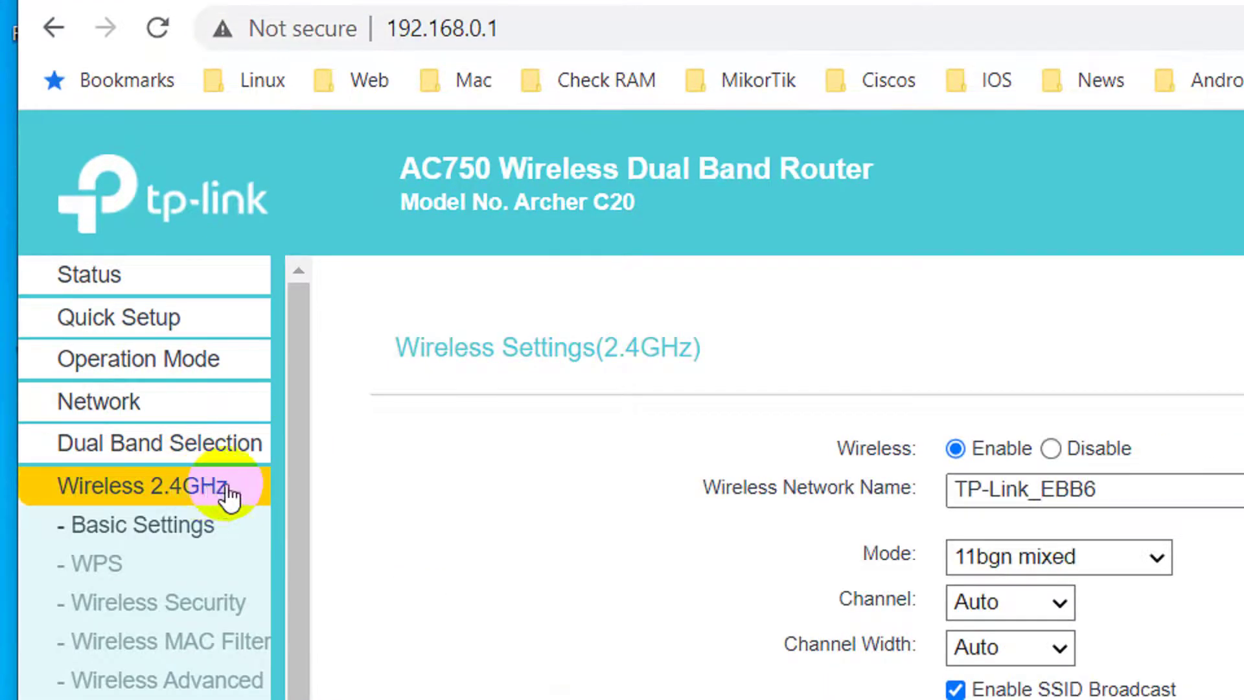
left_click_drag(1121, 489, 931, 486)
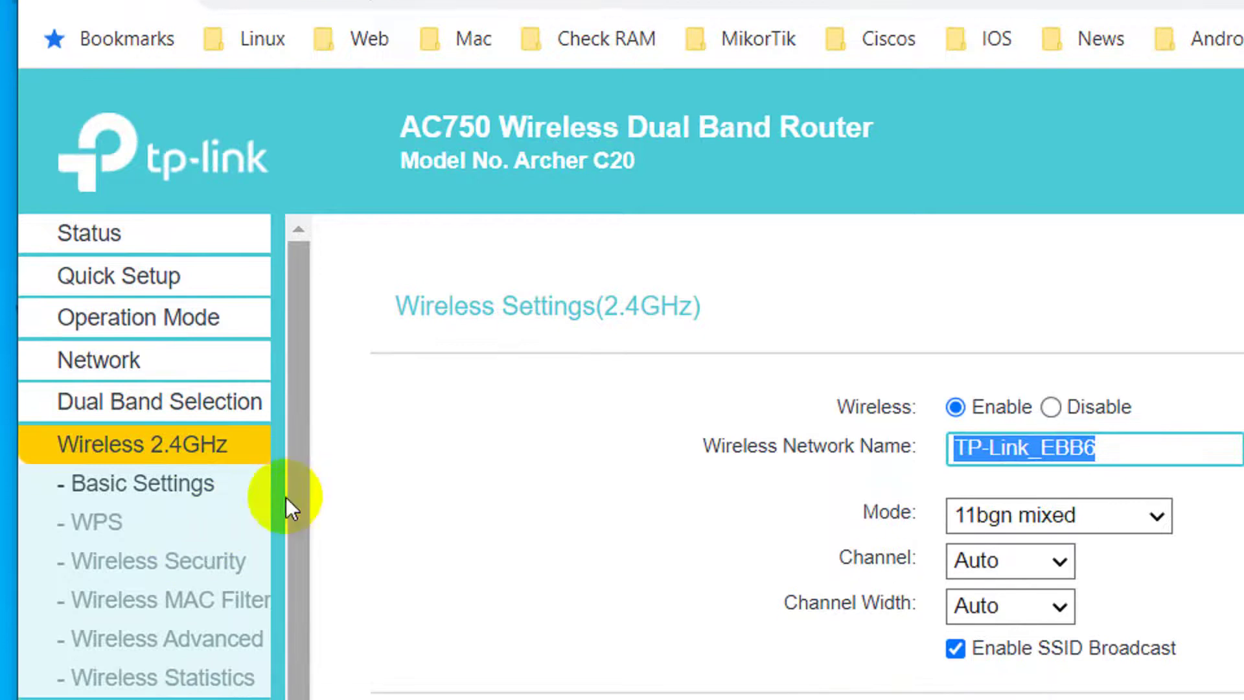
left_click(200, 557)
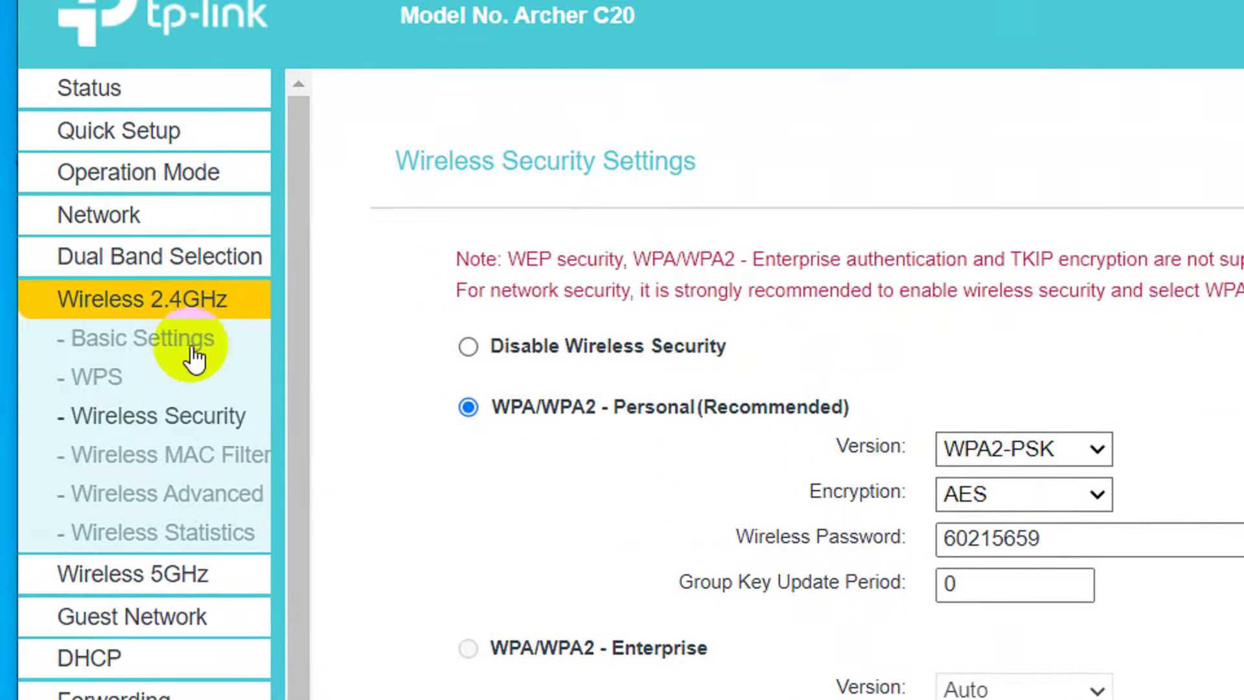
left_click(186, 350)
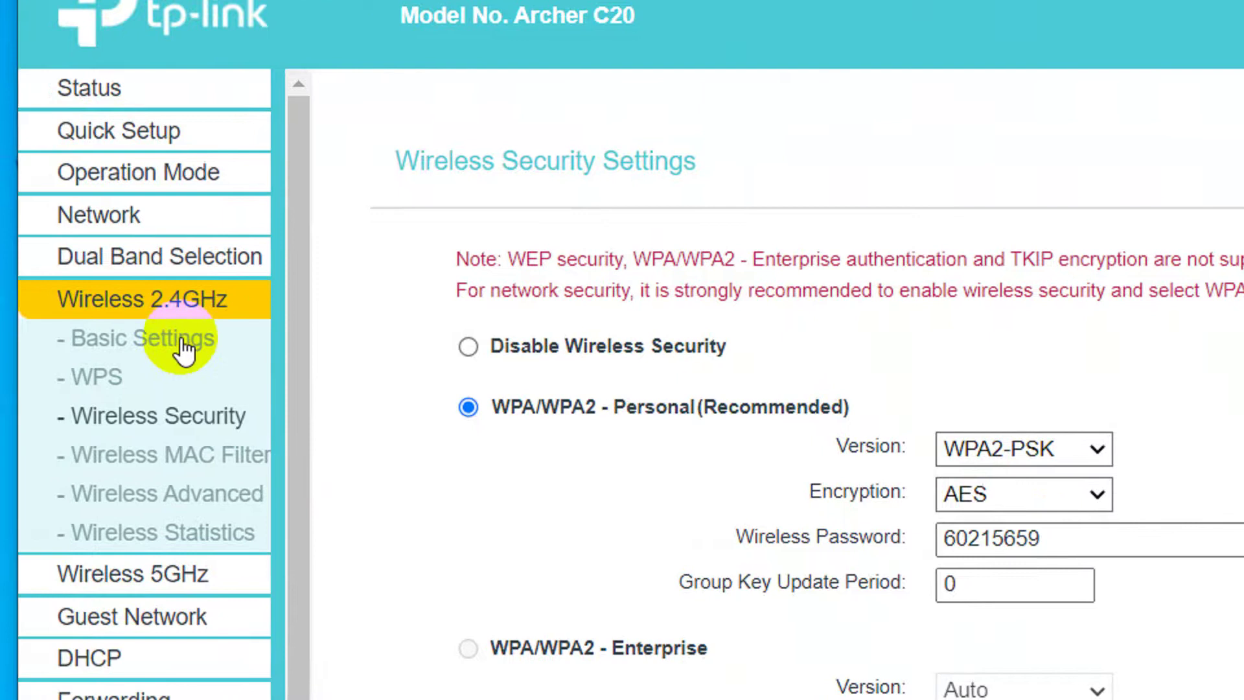
left_click(183, 271)
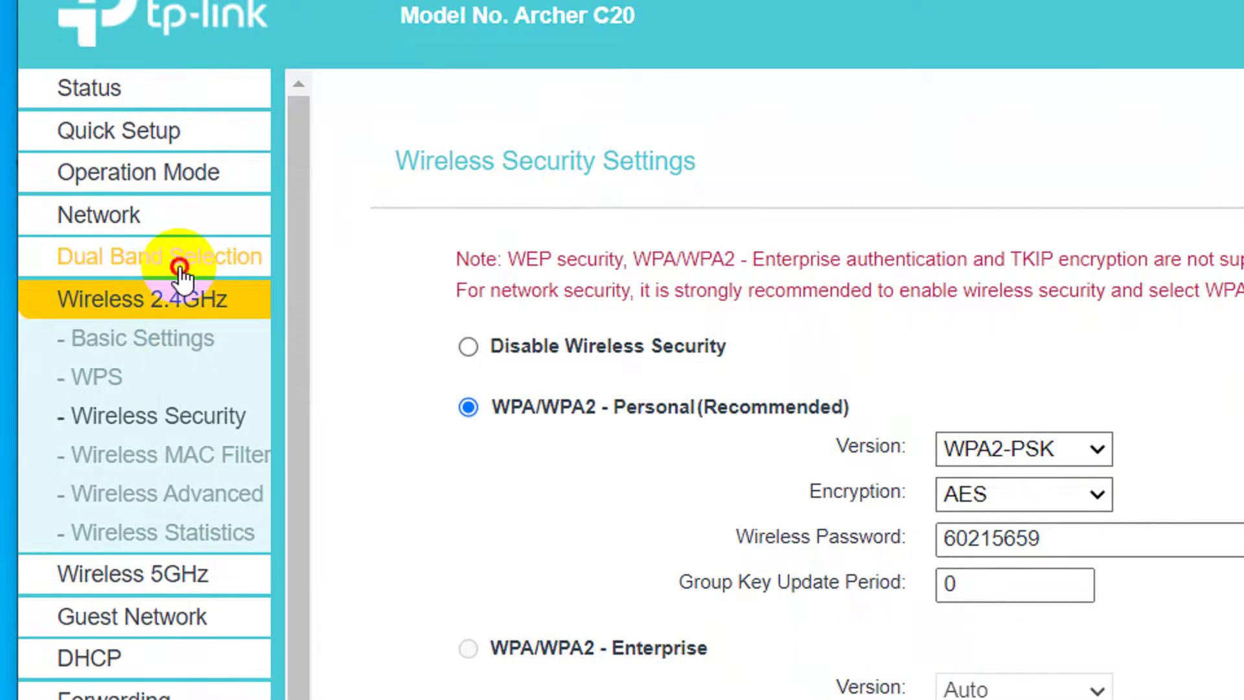
left_click(158, 304)
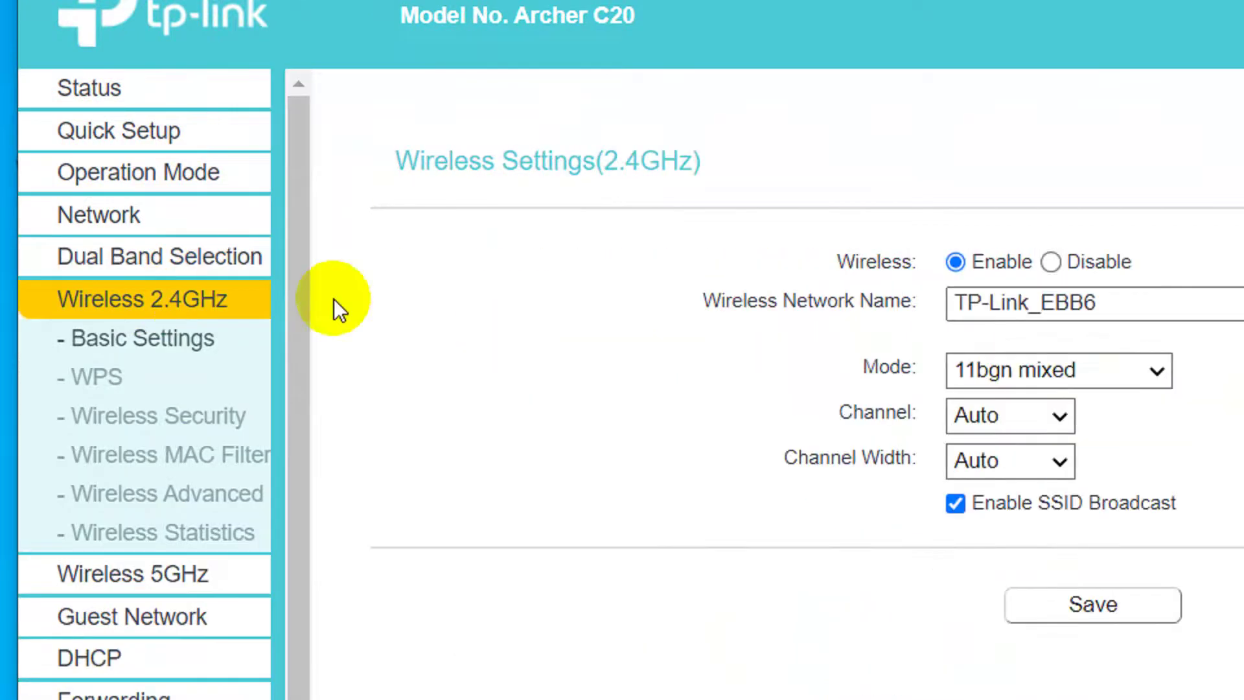
Replace the 2.4GHz network name TP-Link_EBB6 with Wifi-home and save.
left_click_drag(1147, 303, 862, 308)
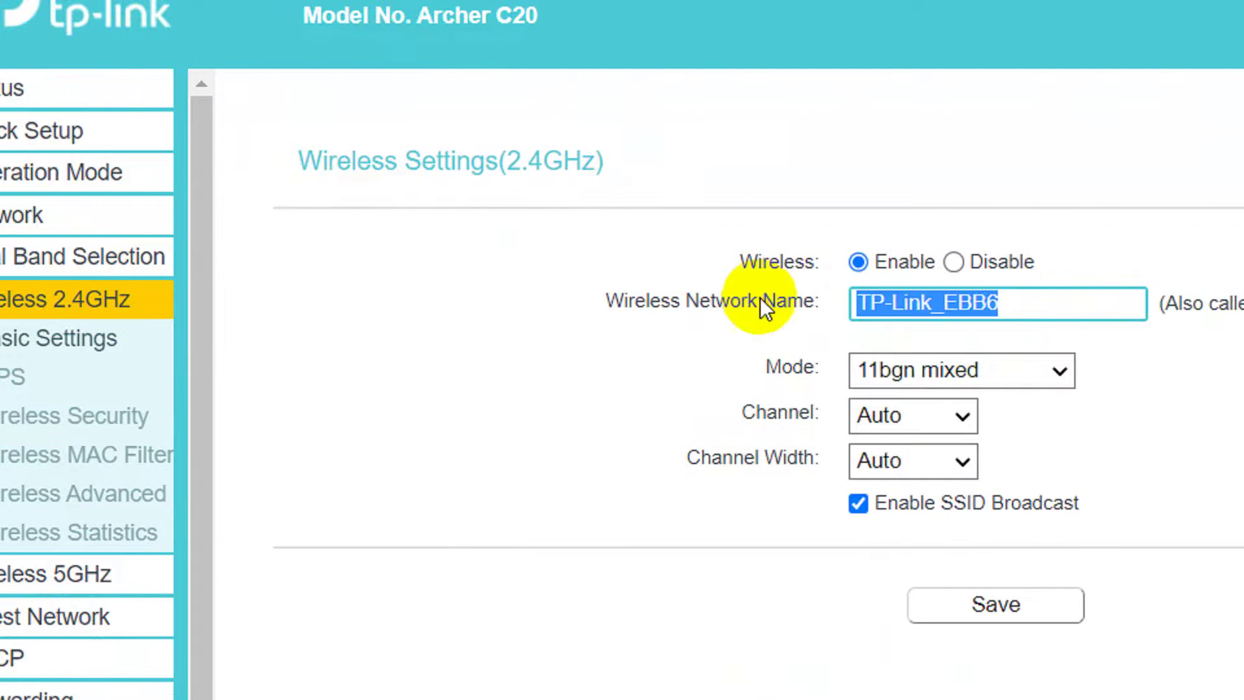
key("BackSpace")
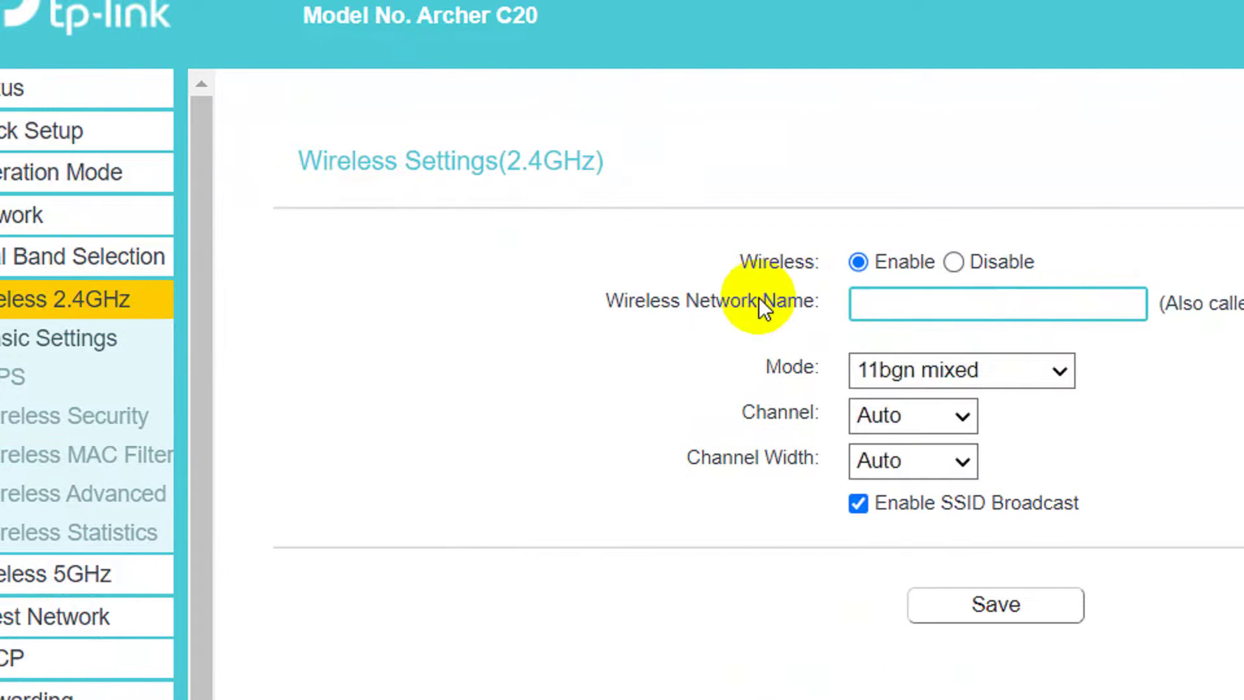
type("T")
key("BackSpace")
type("Wif")
key("BackSpace")
key("BackSpace")
key("BackSpace")
type("Wifi-home")
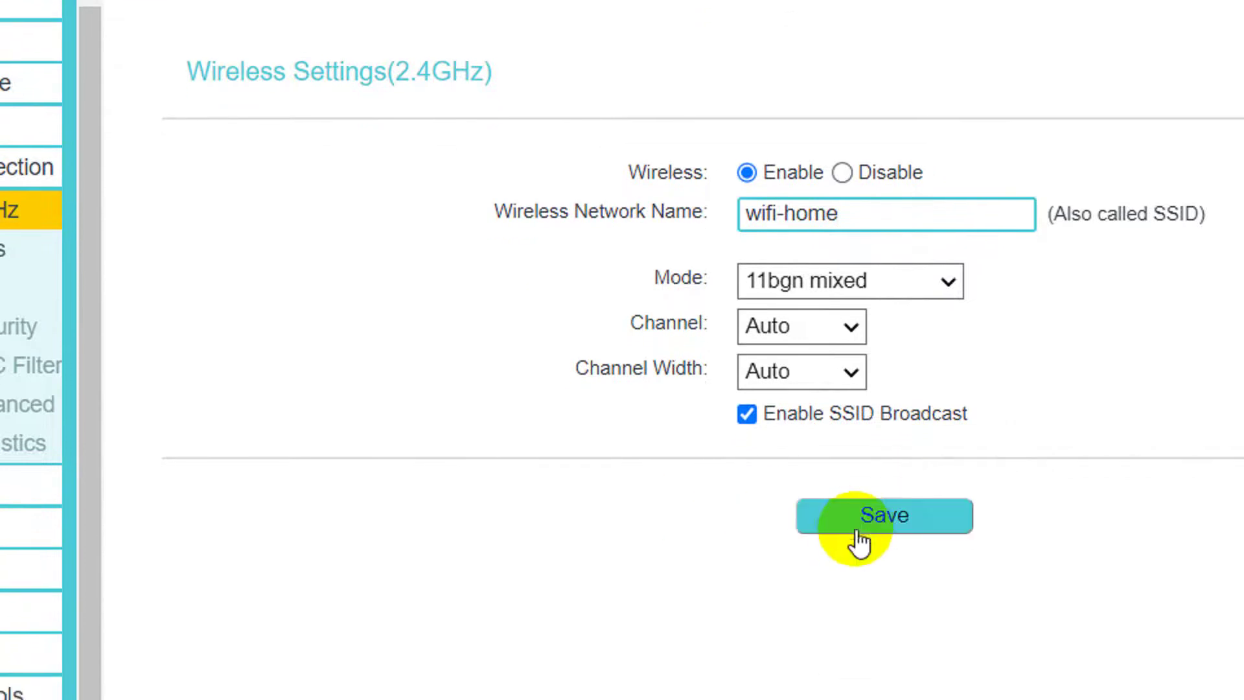
left_click(865, 581)
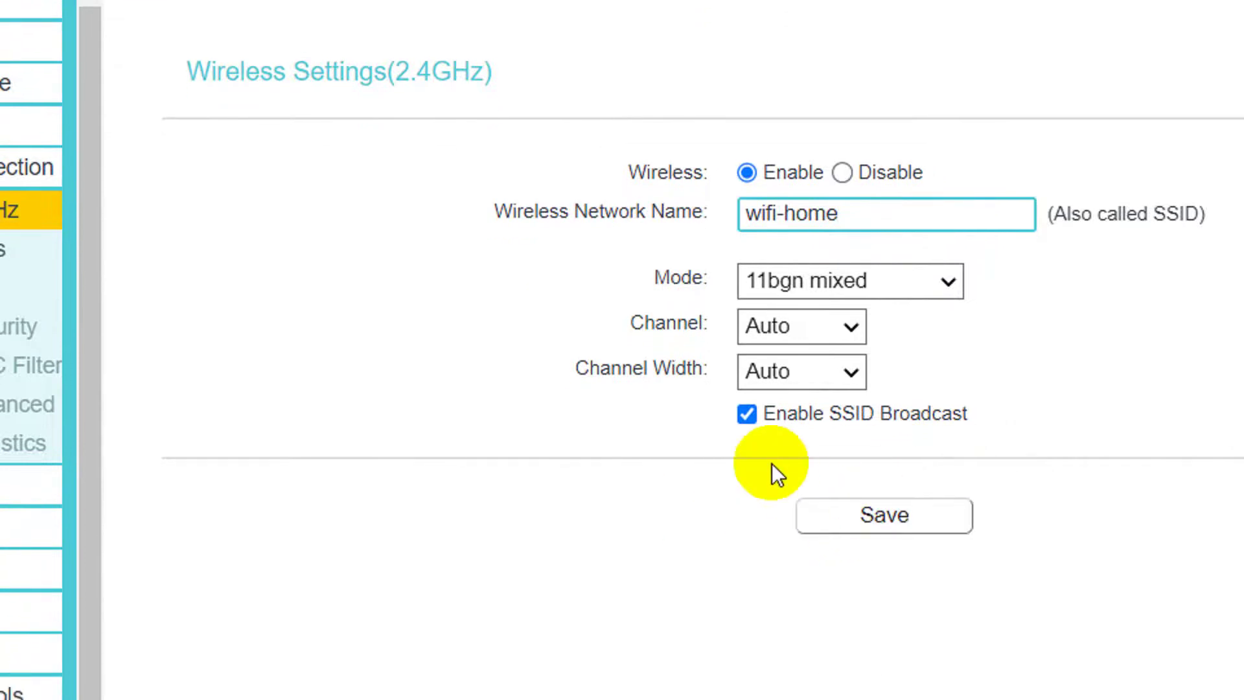
Re-save the 2.4GHz name and select the current password on the Wireless Security page.
left_click(828, 519)
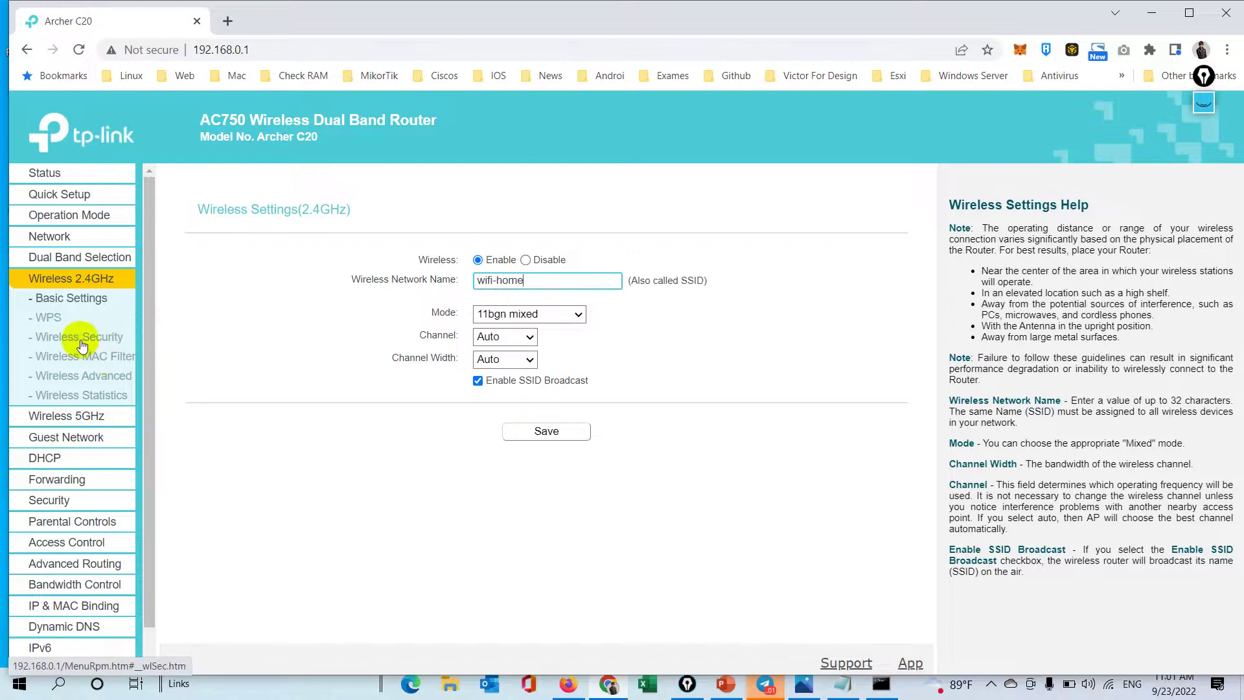
left_click(81, 345)
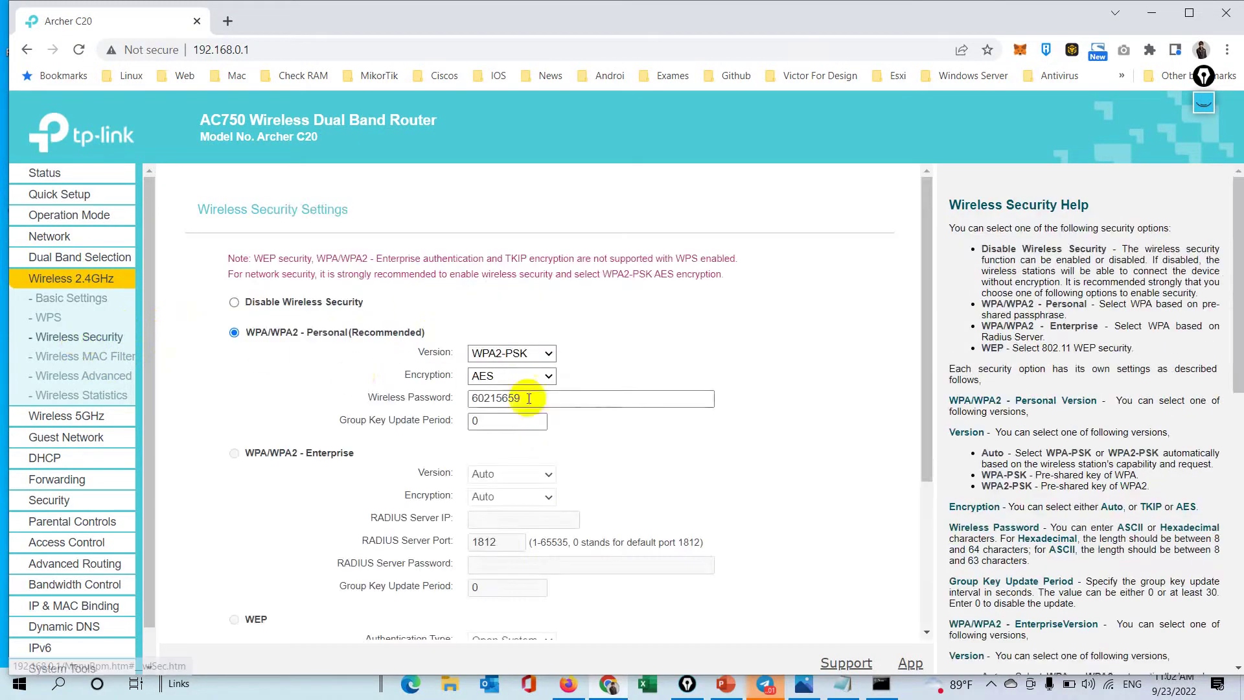
left_click(545, 399)
left_click_drag(544, 398, 454, 397)
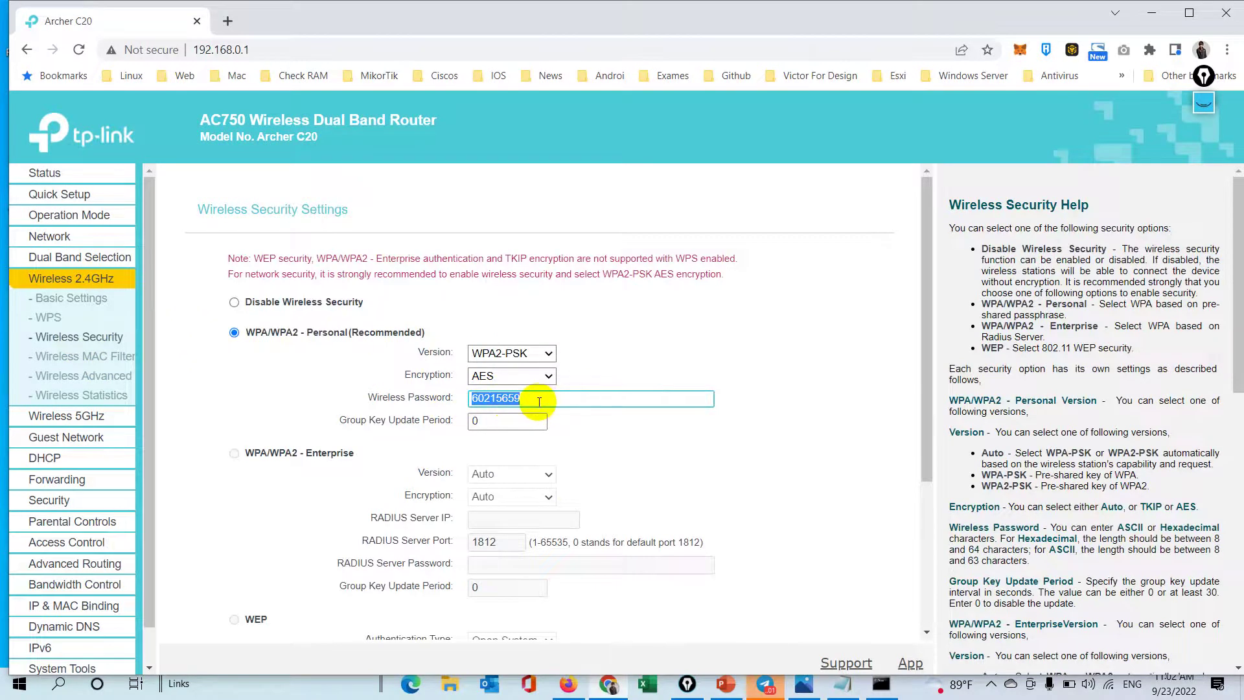
Enter a new 2.4GHz wireless password, save it, and return to Basic Settings.
scroll(517, 403, "down", 3)
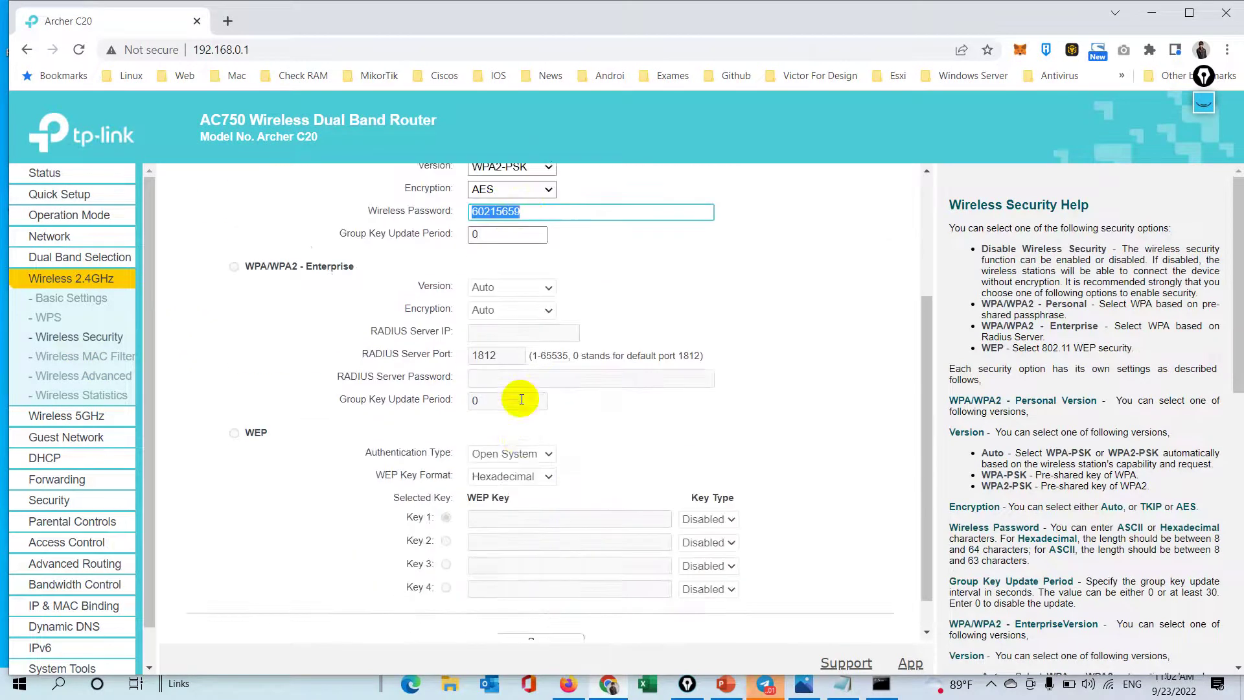
scroll(522, 398, "up", 3)
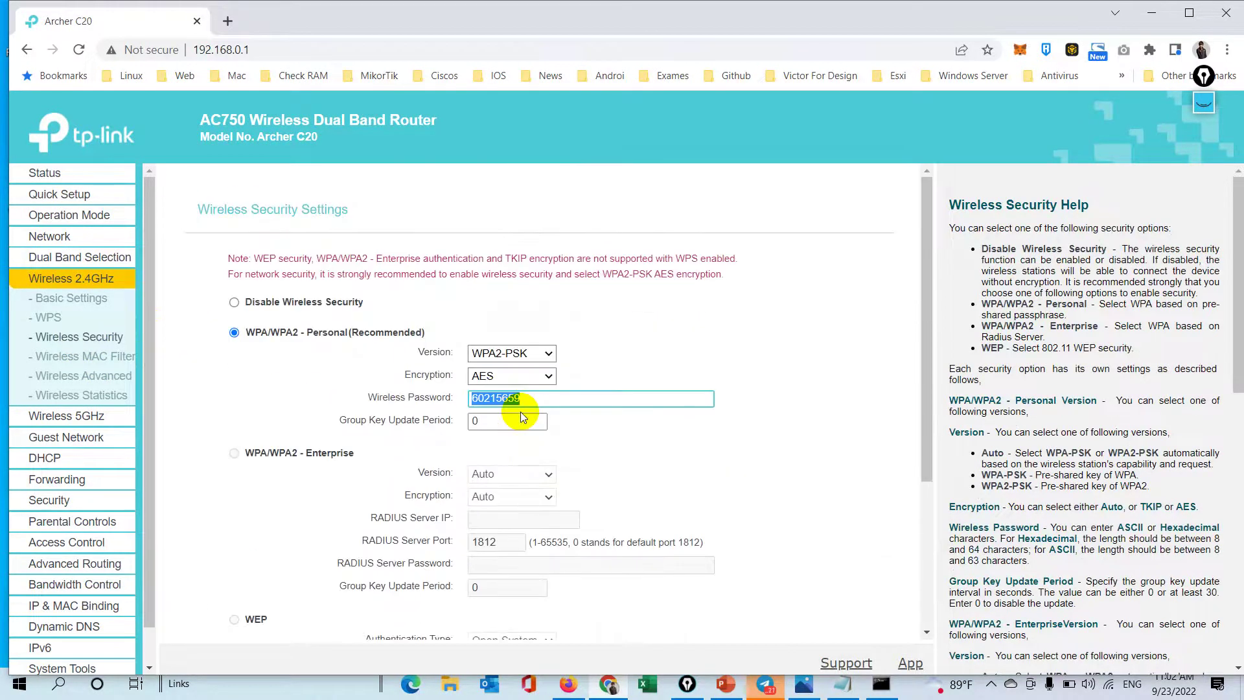
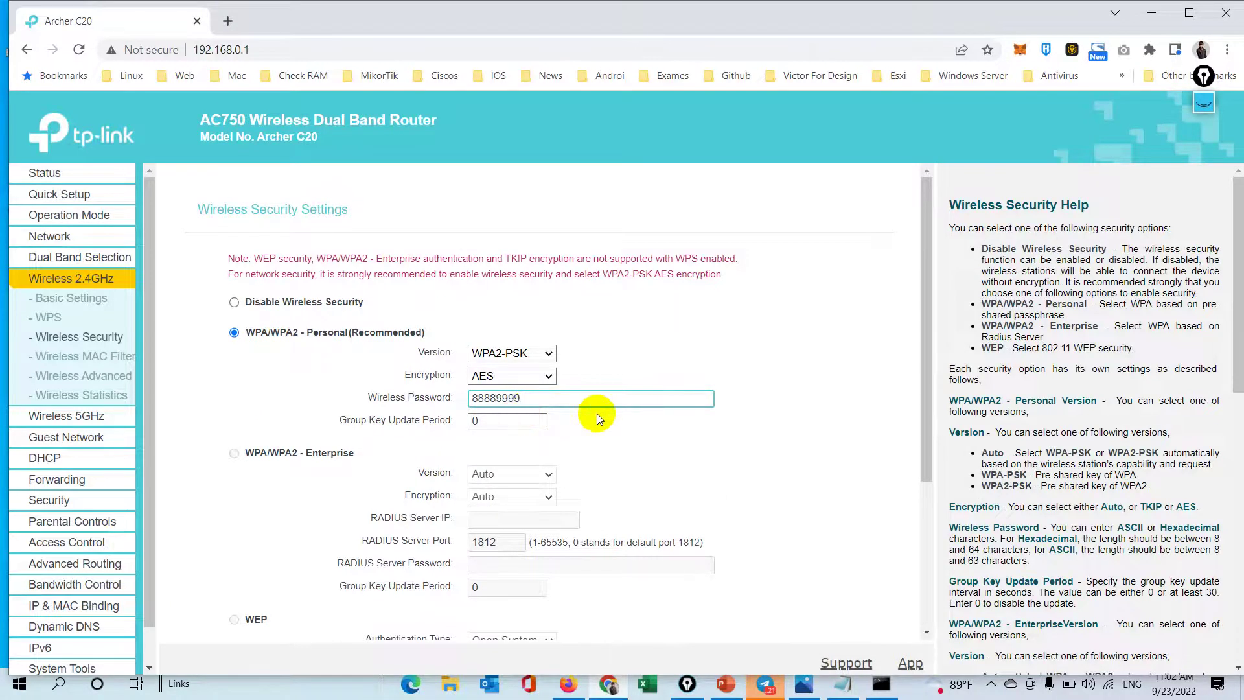
scroll(597, 414, "down", 3)
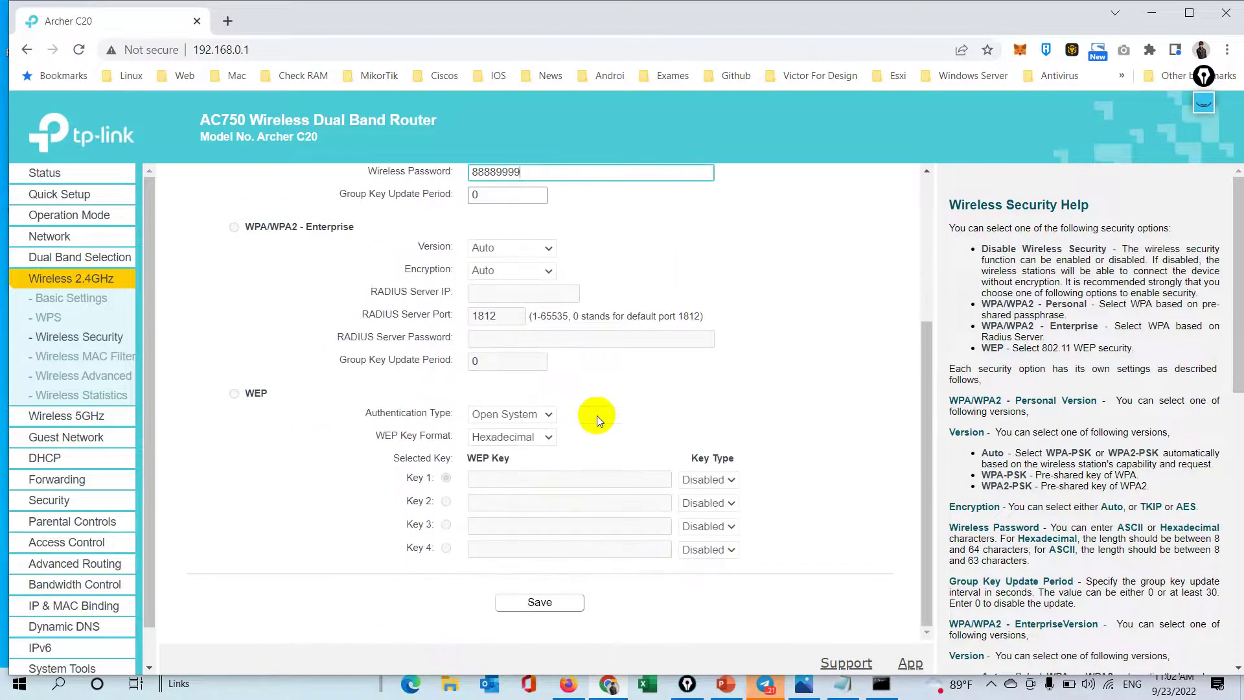
left_click(544, 603)
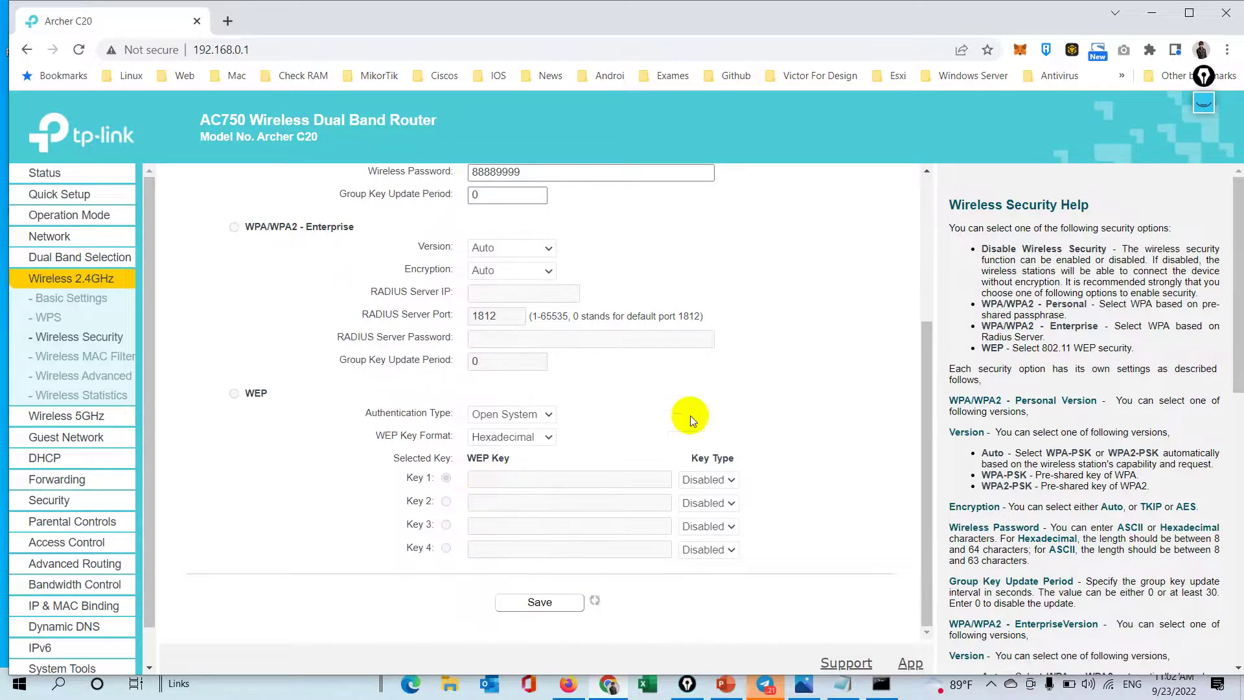
scroll(499, 261, "up", 1)
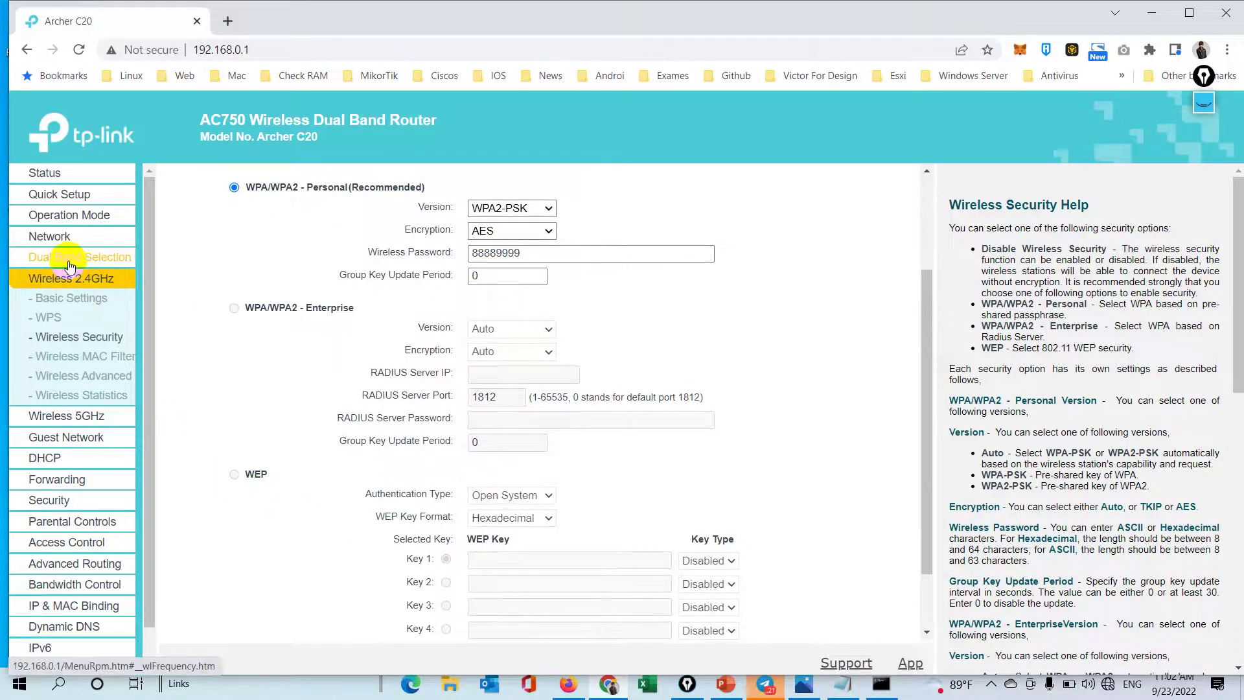
scroll(225, 333, "up", 2)
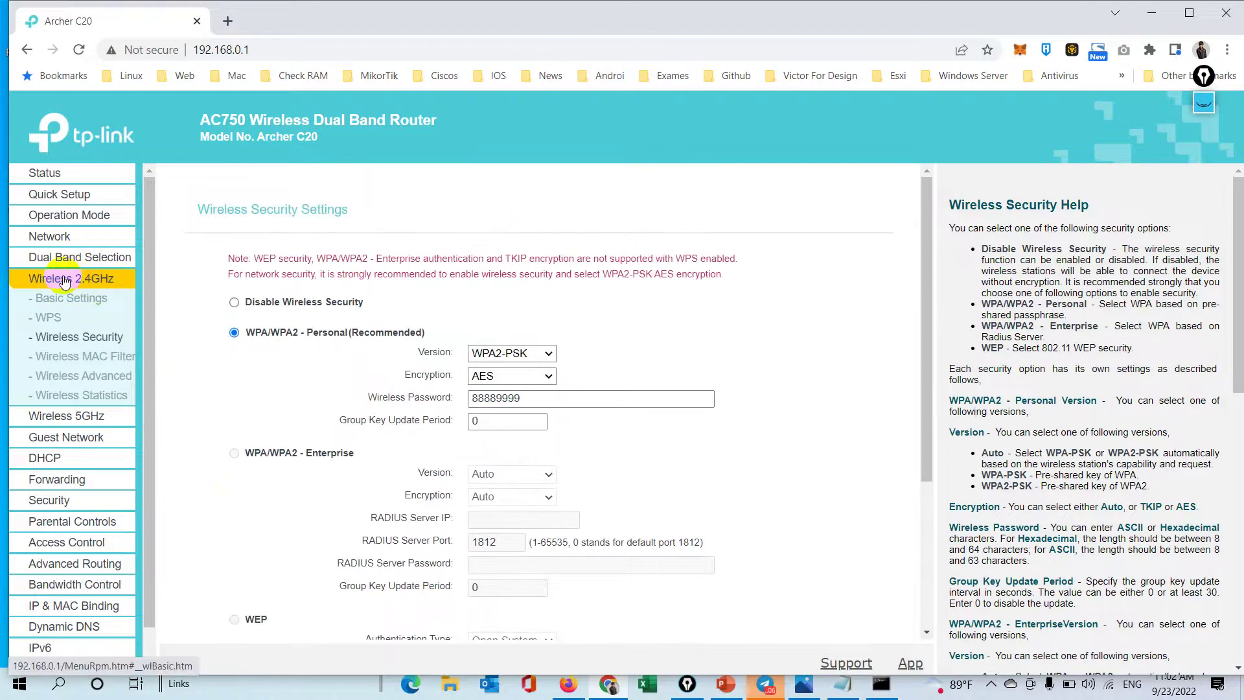
left_click(59, 303)
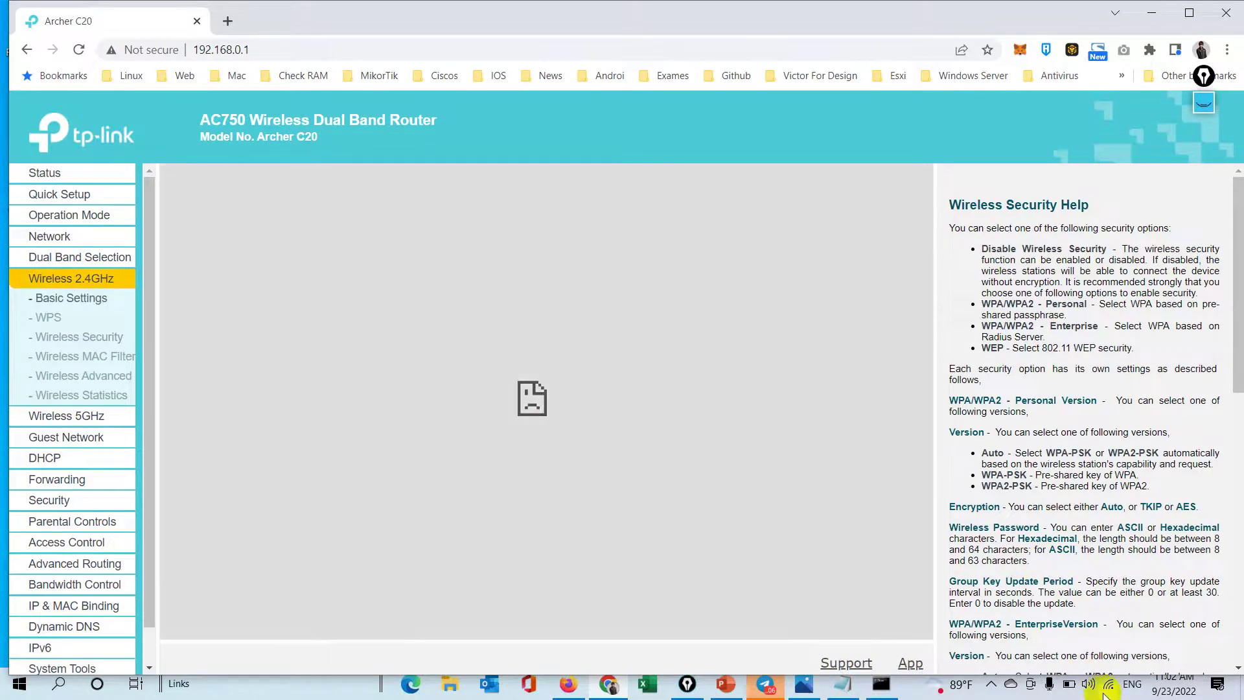
After a failed attempt, rejoin TP-Link_EBB6 with the new security key, then close the network list.
left_click(1108, 685)
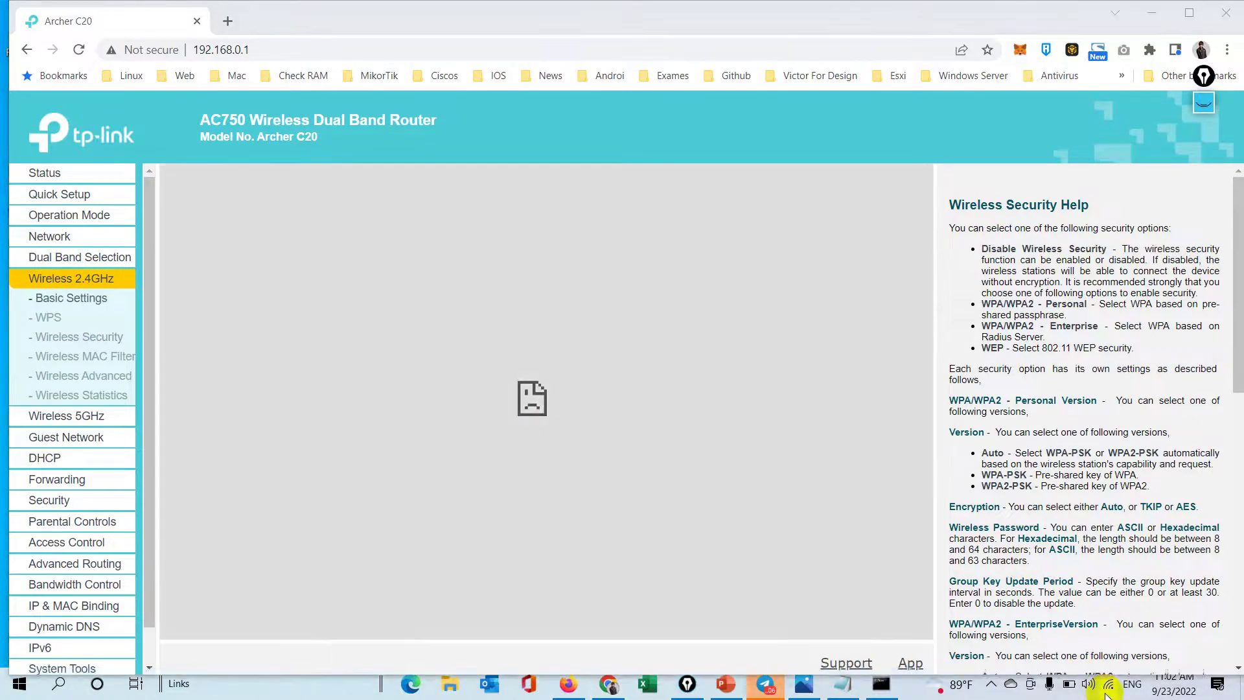
left_click(1034, 468)
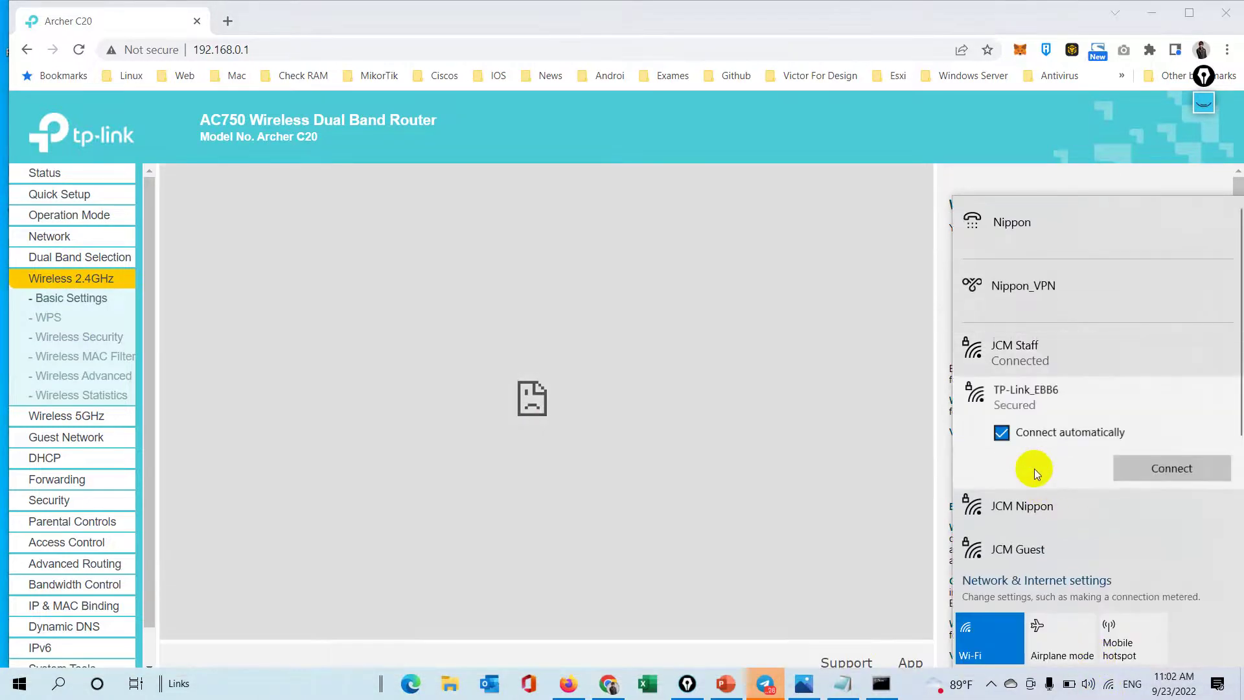
left_click(1164, 472)
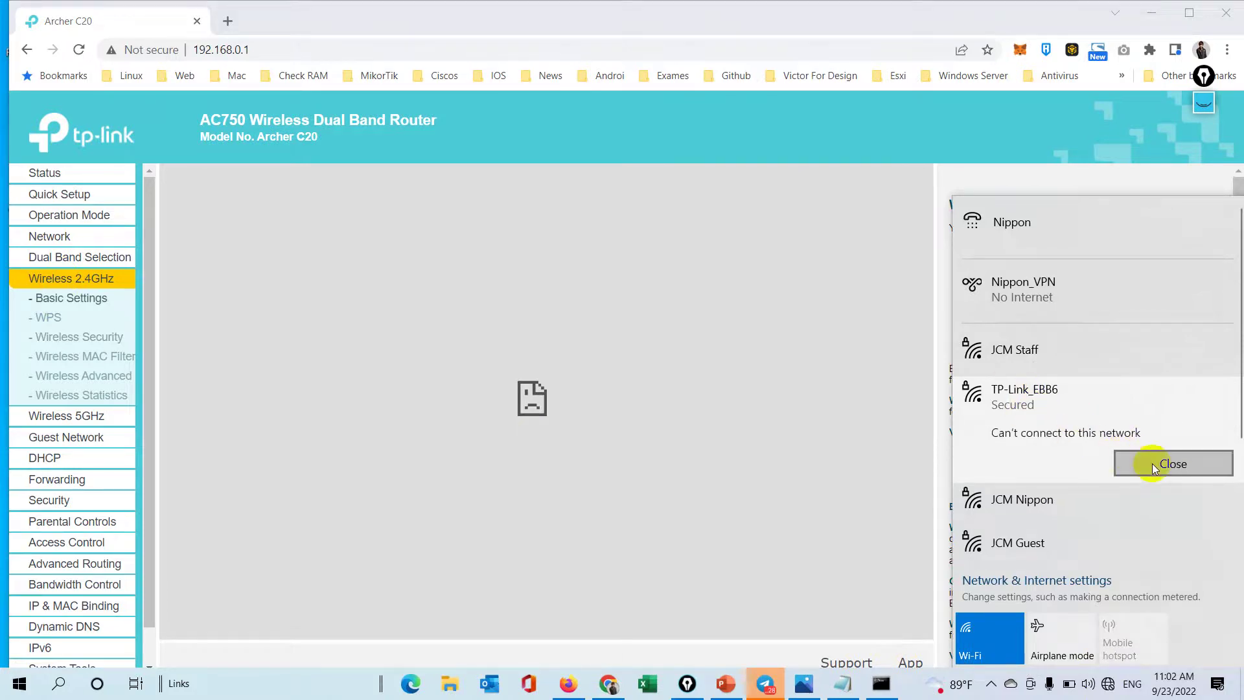
left_click(1160, 463)
left_click(1174, 431)
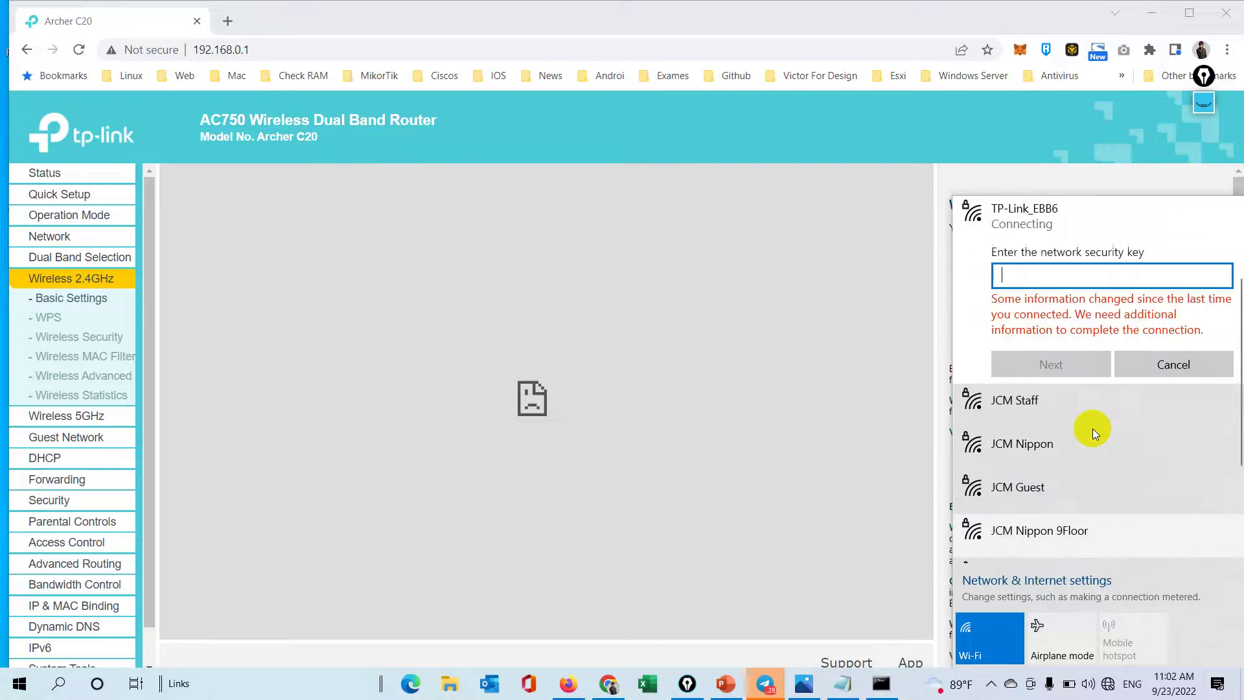
scroll(1076, 351, "up", 2)
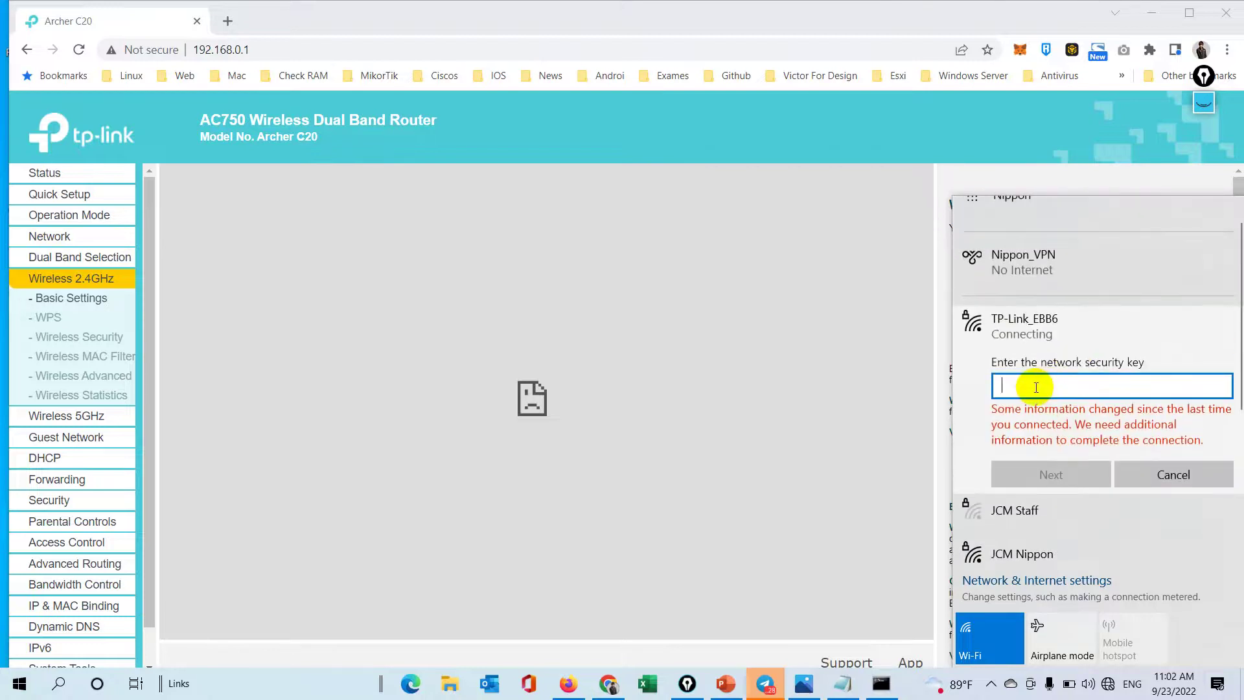
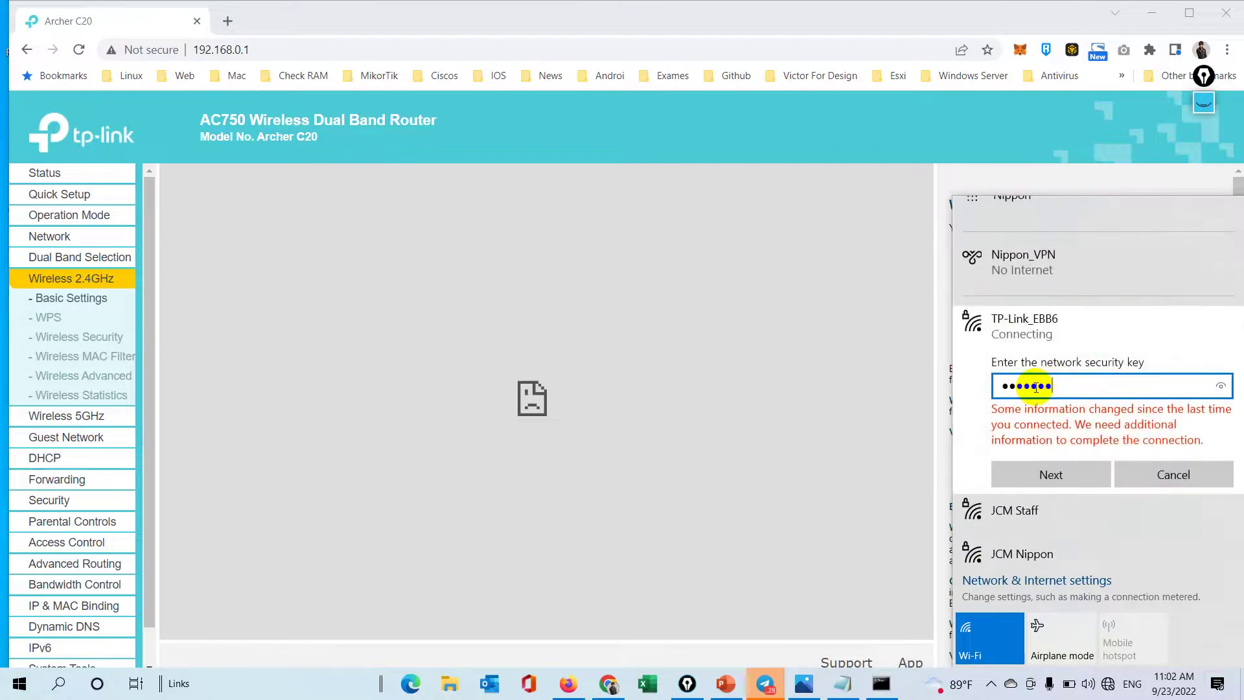
left_click(1221, 387)
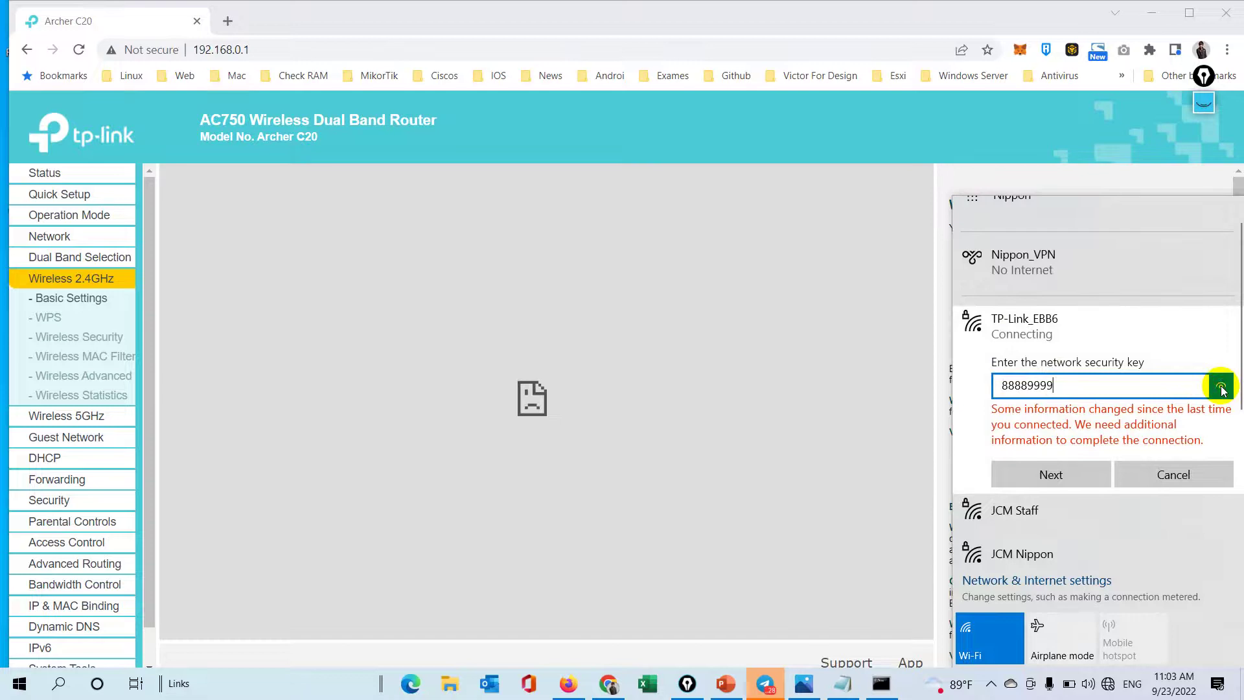
left_click(1054, 473)
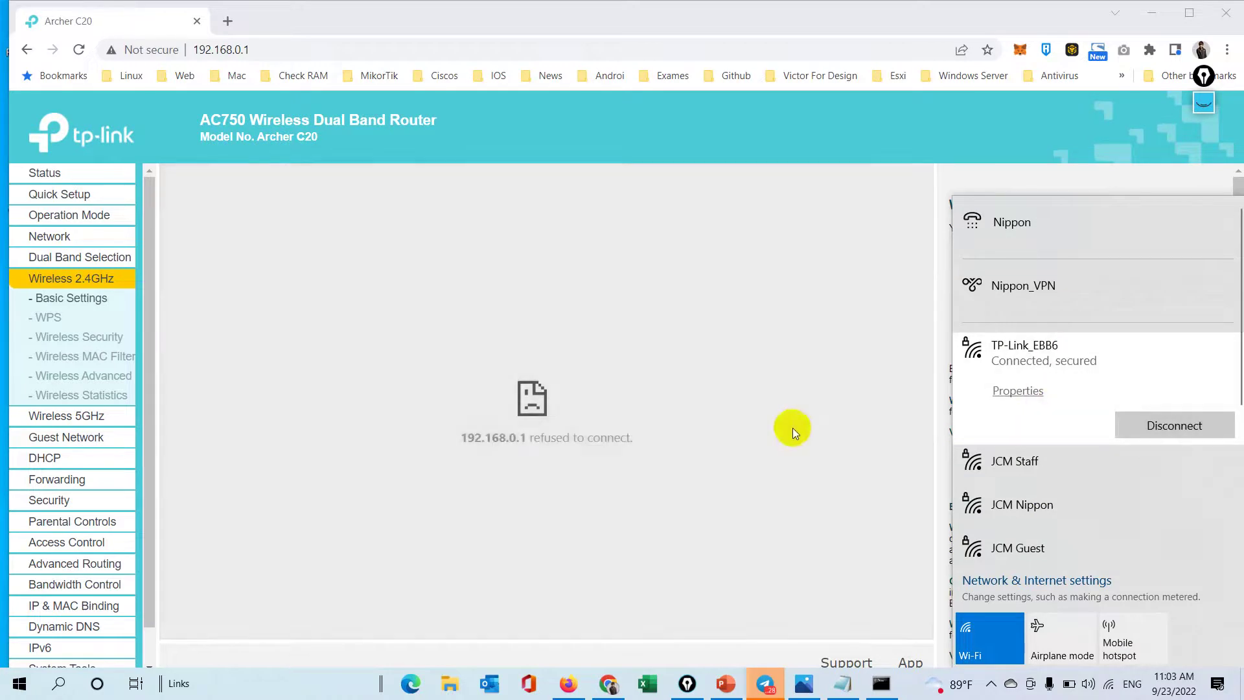
left_click(792, 428)
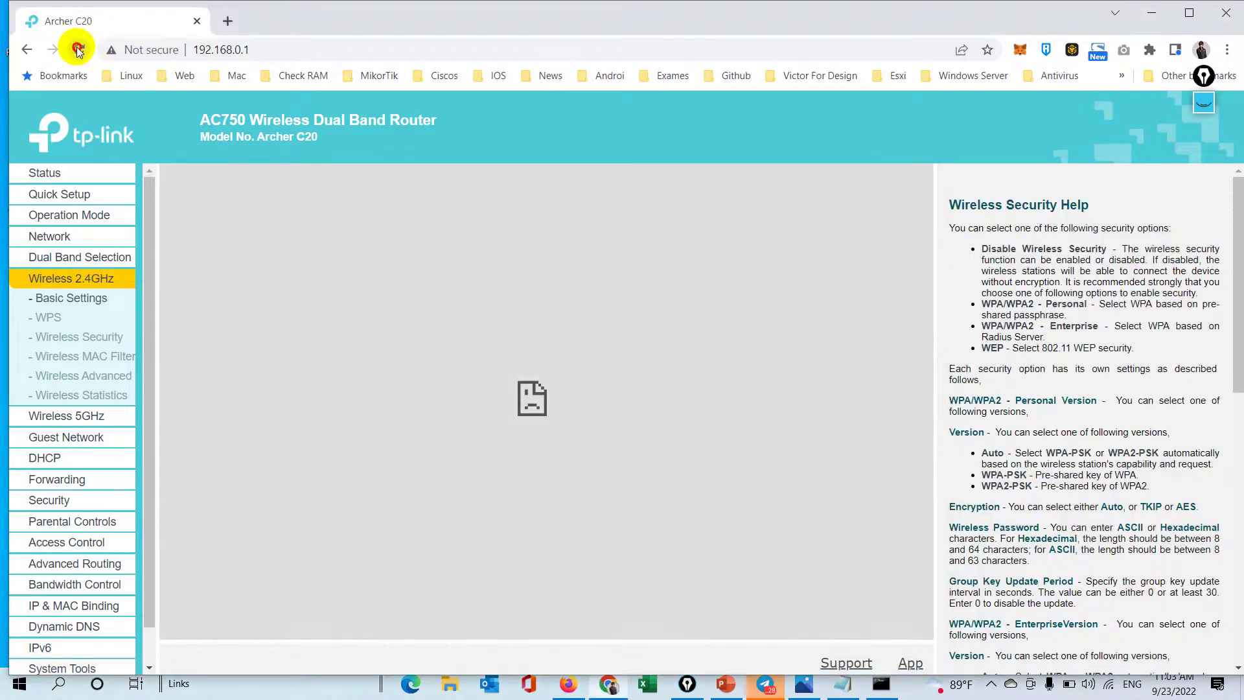
Reload the admin page, replace the 2.4GHz network name on Basic Settings, and save.
left_click(78, 50)
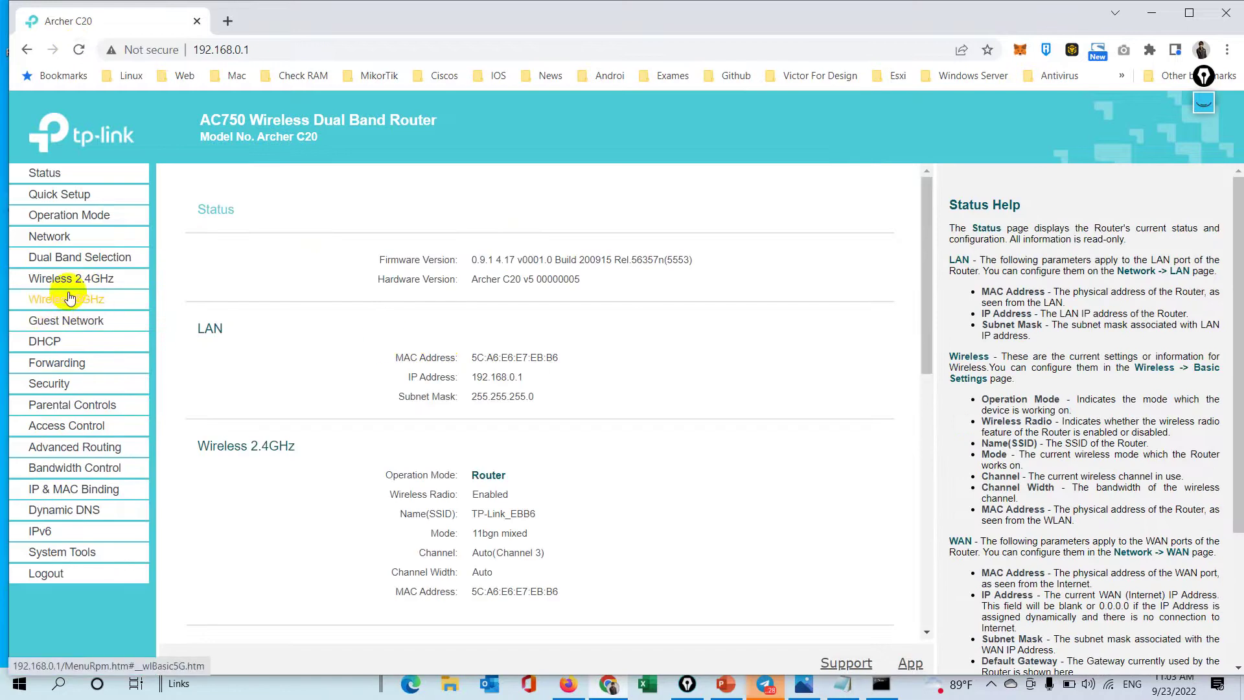
left_click(71, 278)
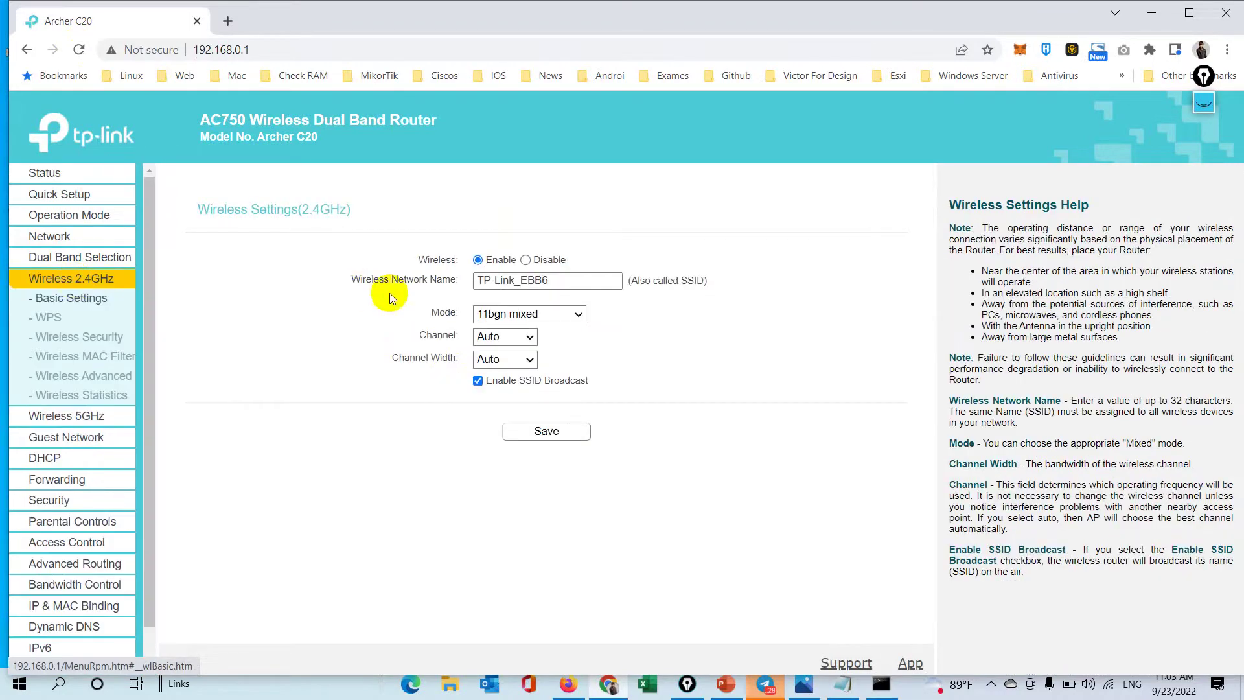
left_click_drag(559, 280, 399, 278)
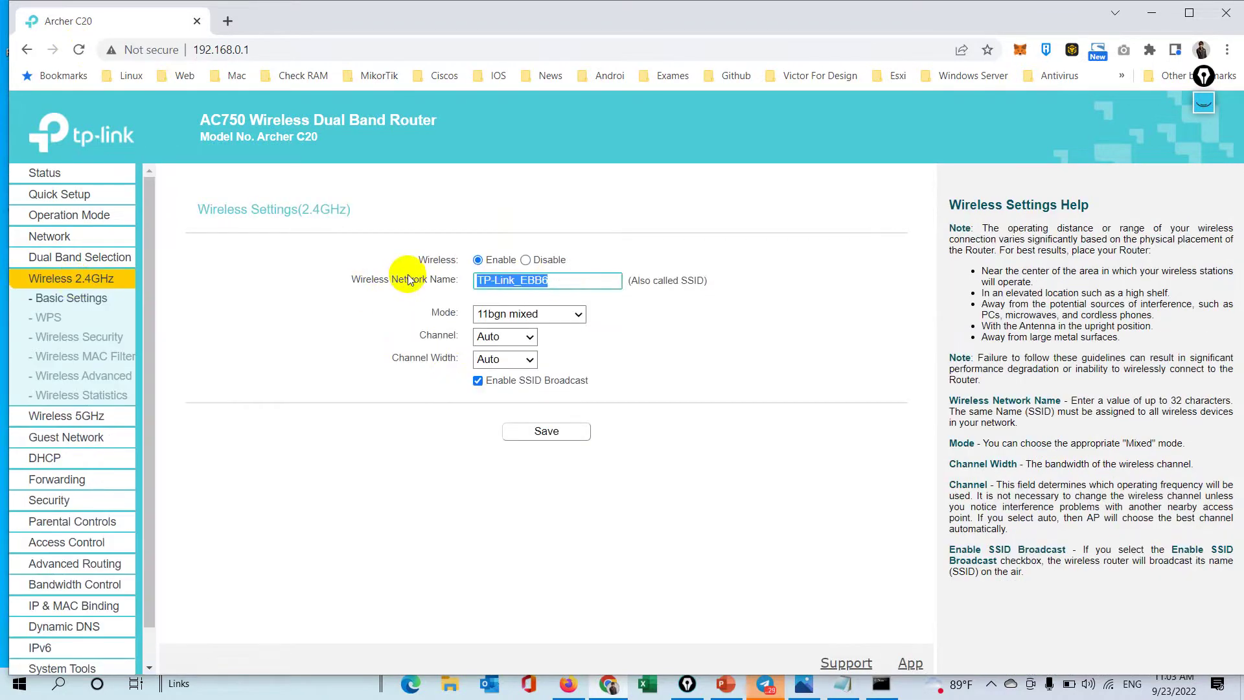
type("F")
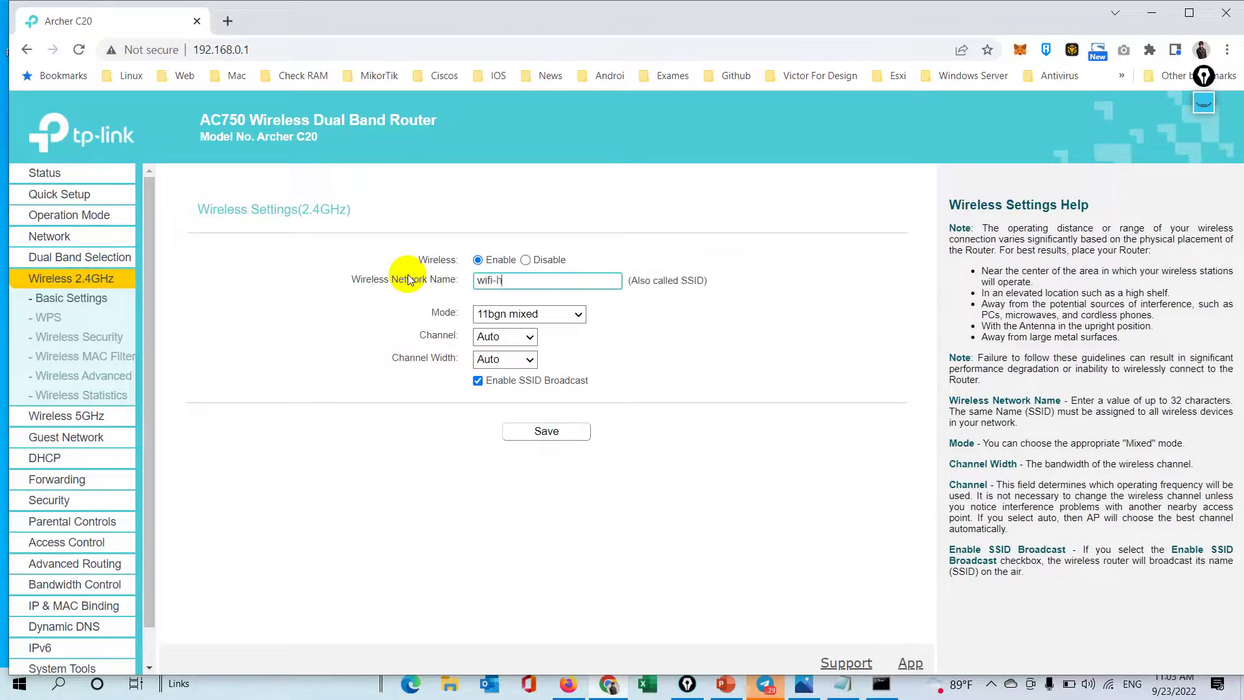
left_click(560, 438)
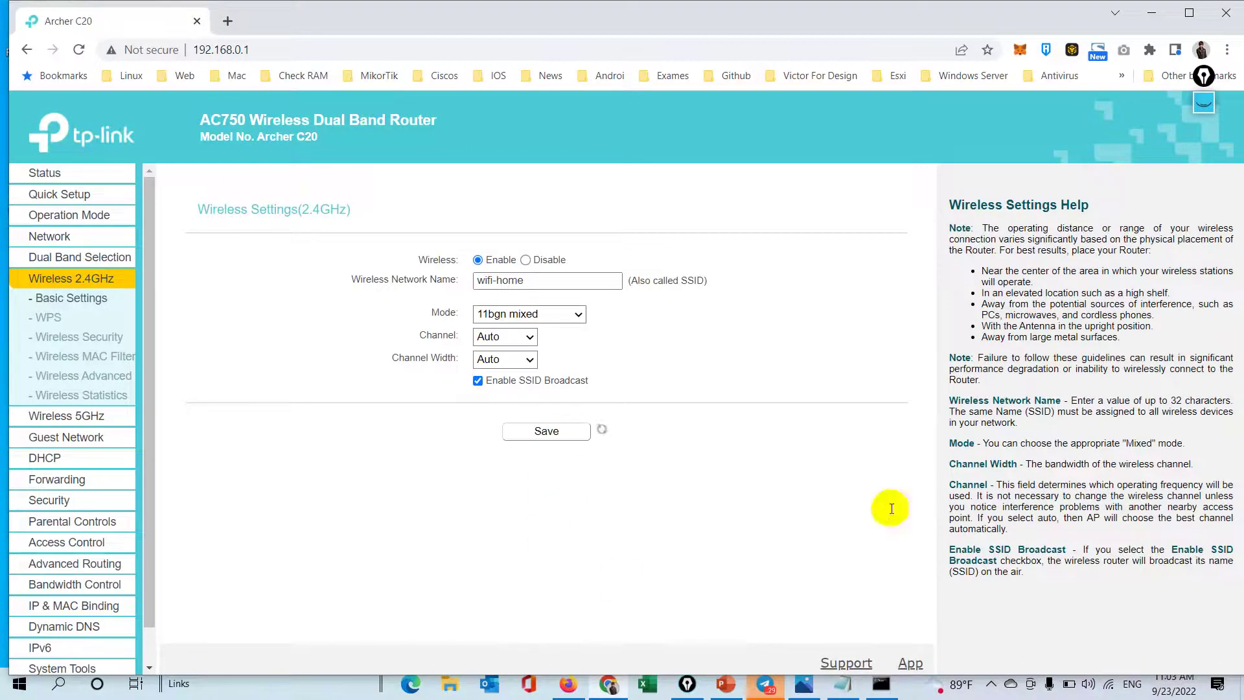
left_click(1109, 687)
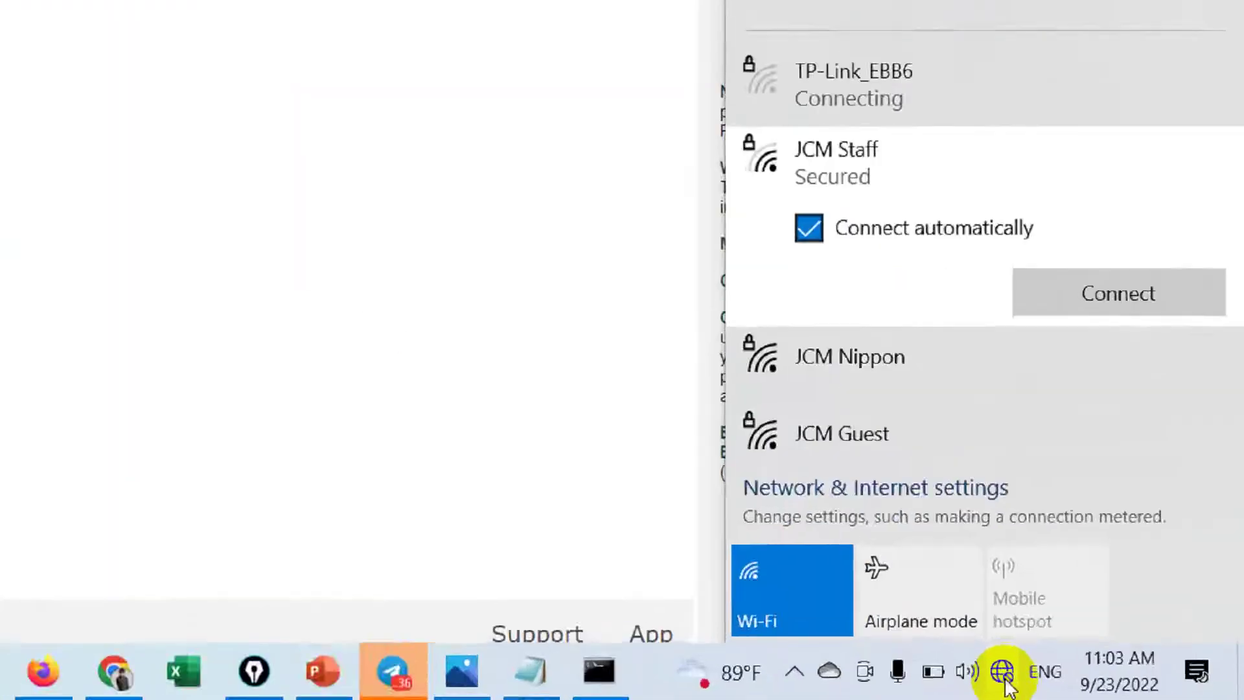
Connect the PC to wifi-home by entering its security key.
scroll(1063, 398, "down", 5)
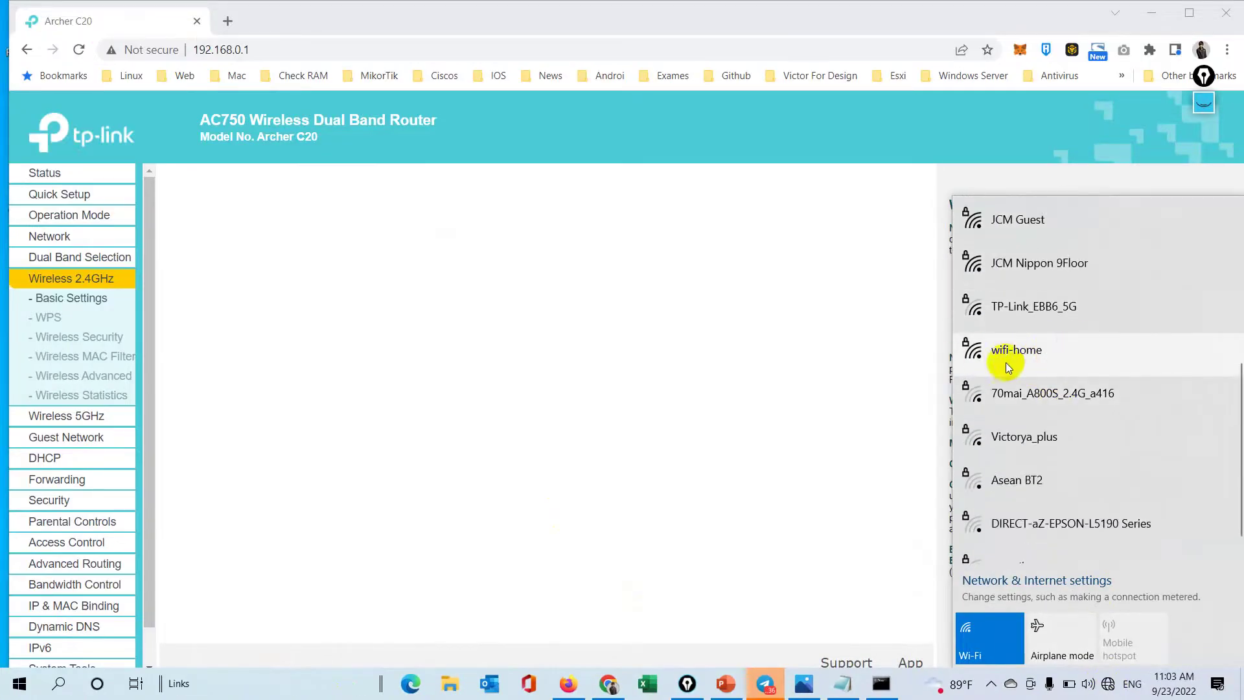
left_click(1053, 362)
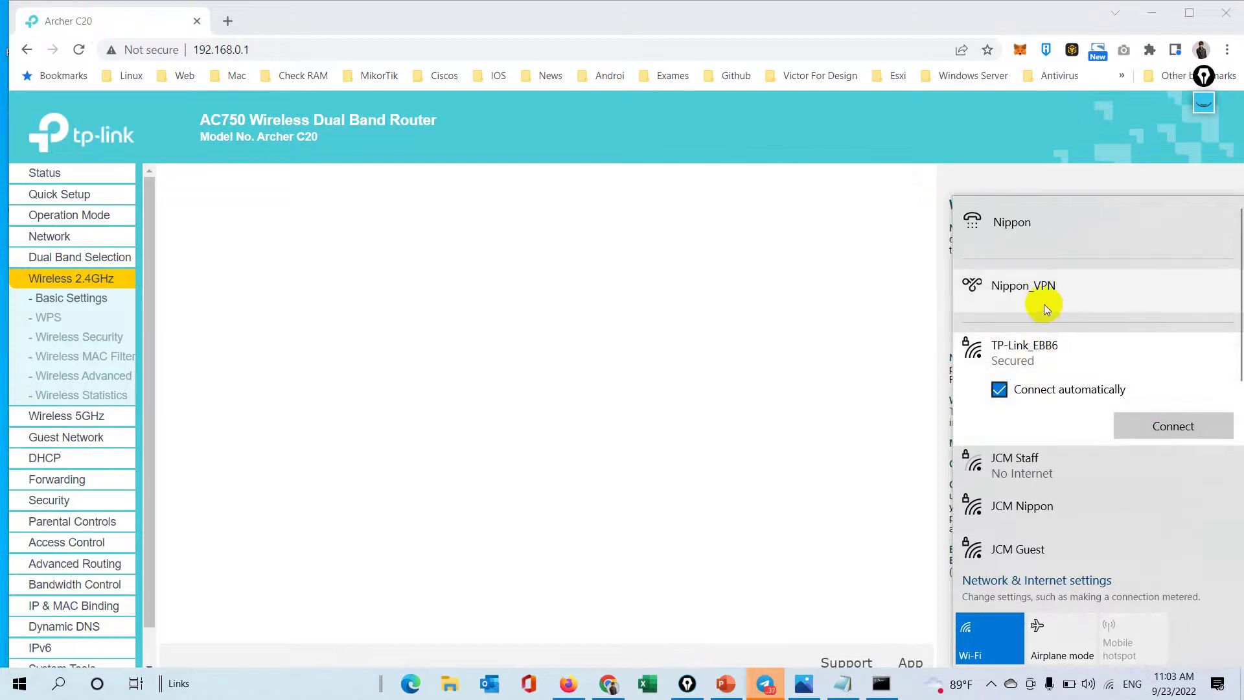
scroll(1037, 302, "down", 2)
scroll(1054, 328, "down", 2)
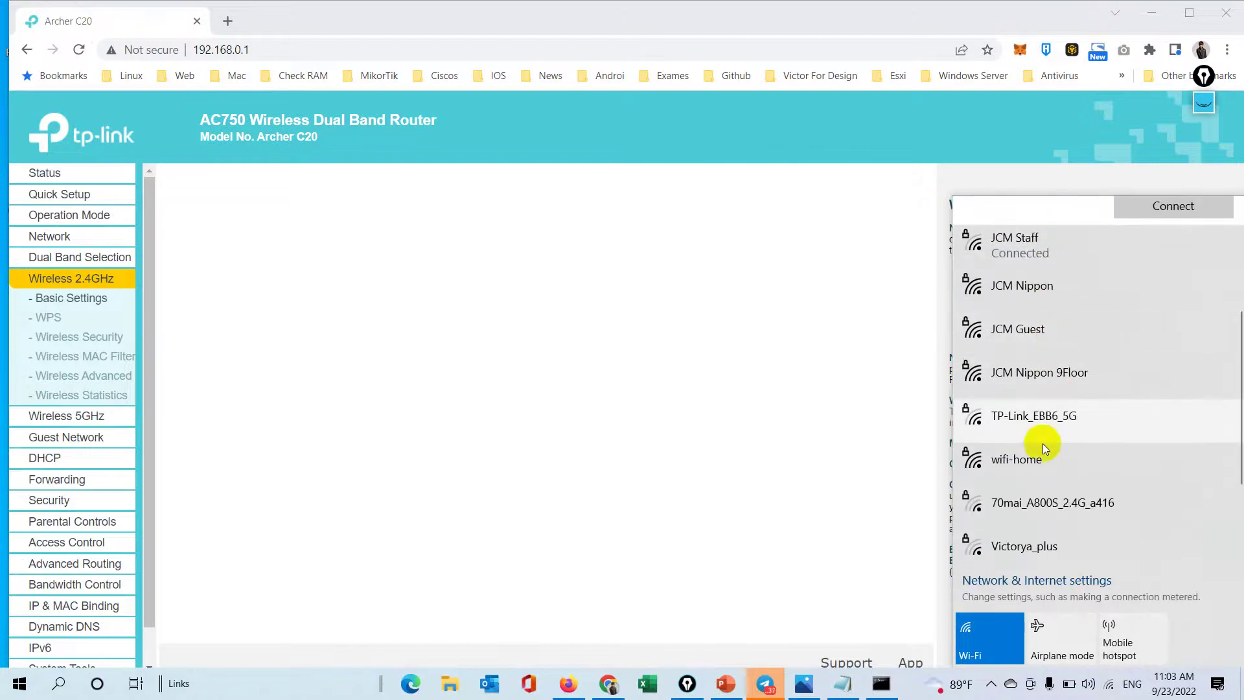
left_click(1033, 465)
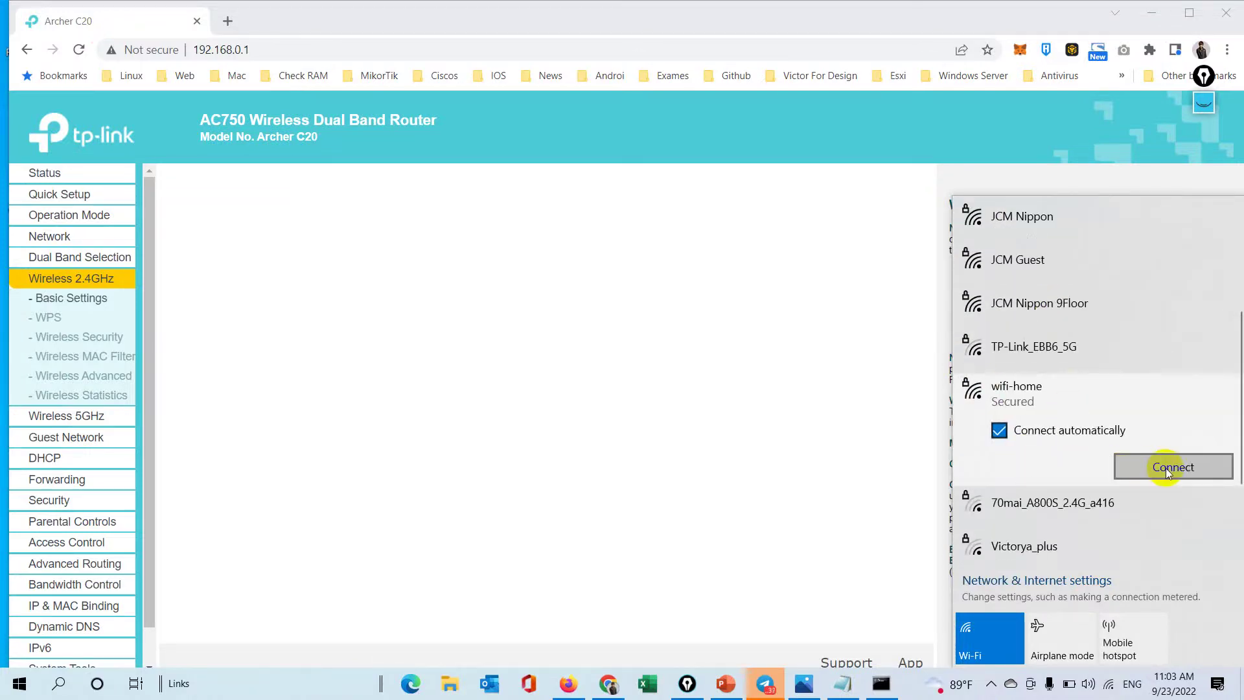
left_click(1165, 468)
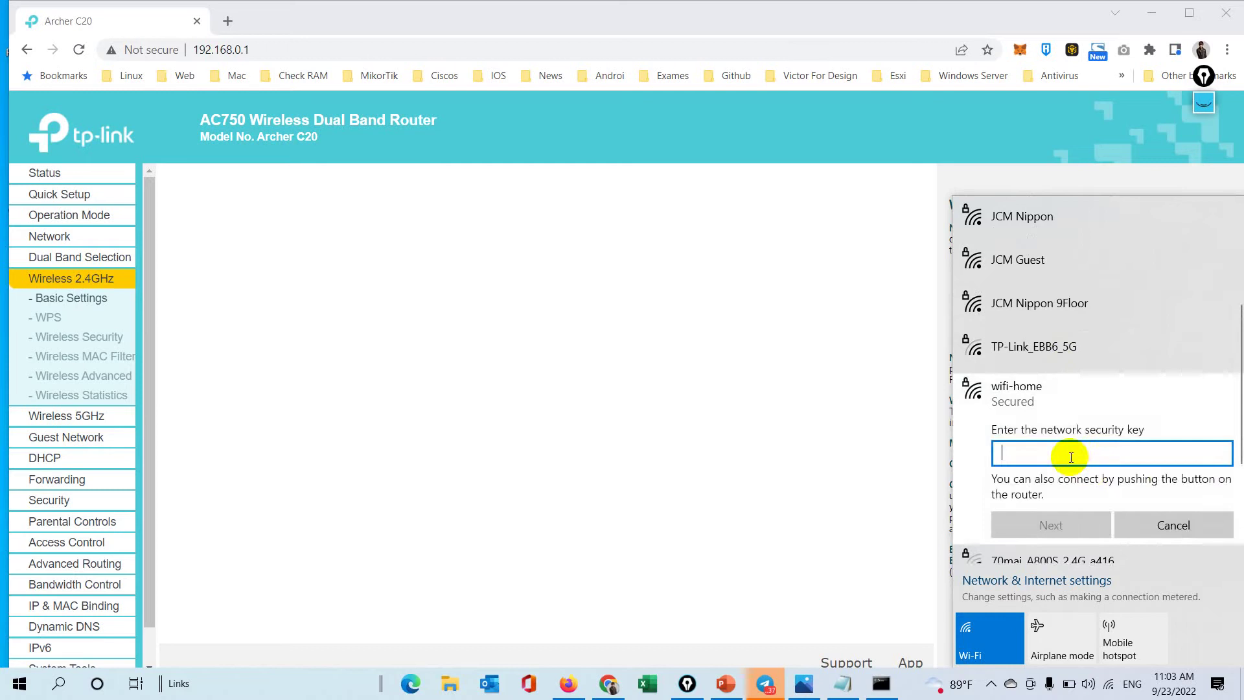
type("****")
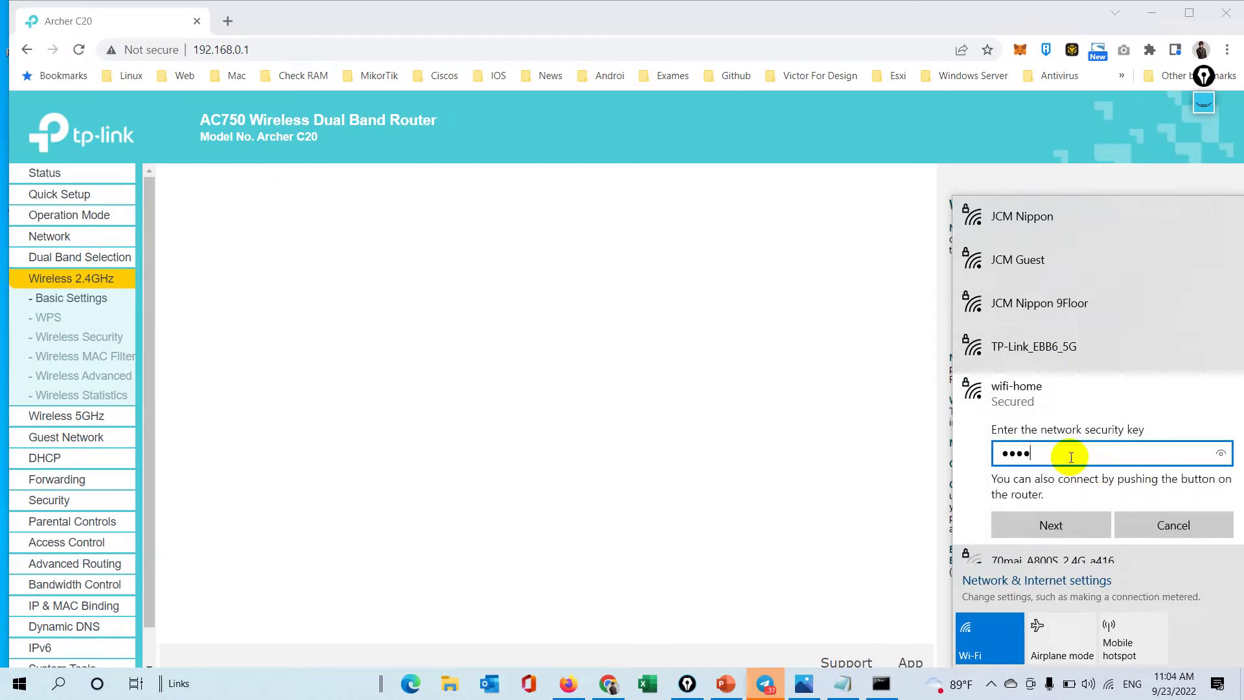
type("*999")
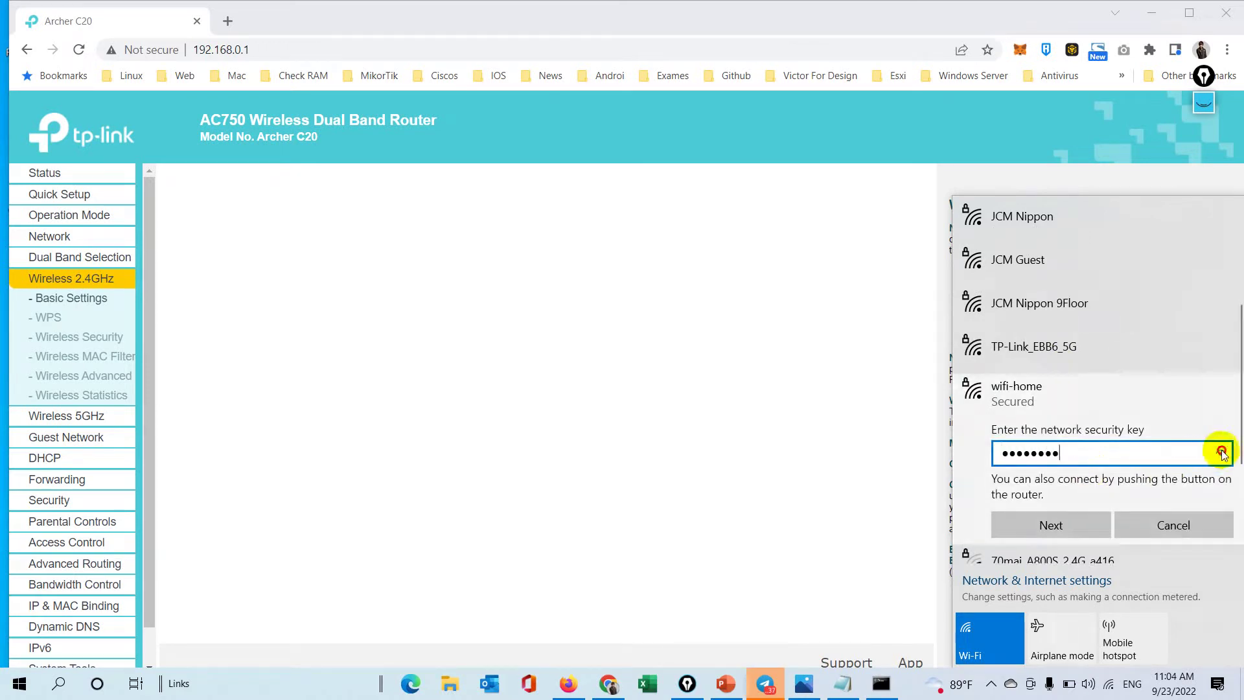
left_click(1221, 453)
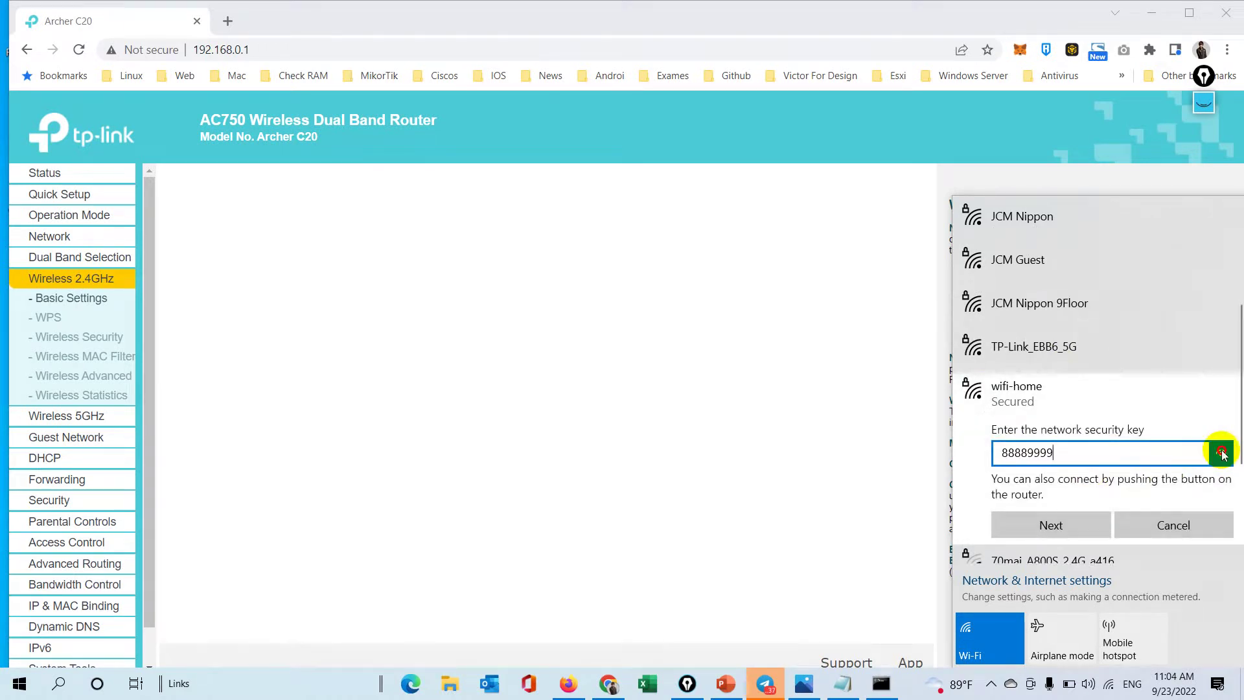
left_click(1051, 523)
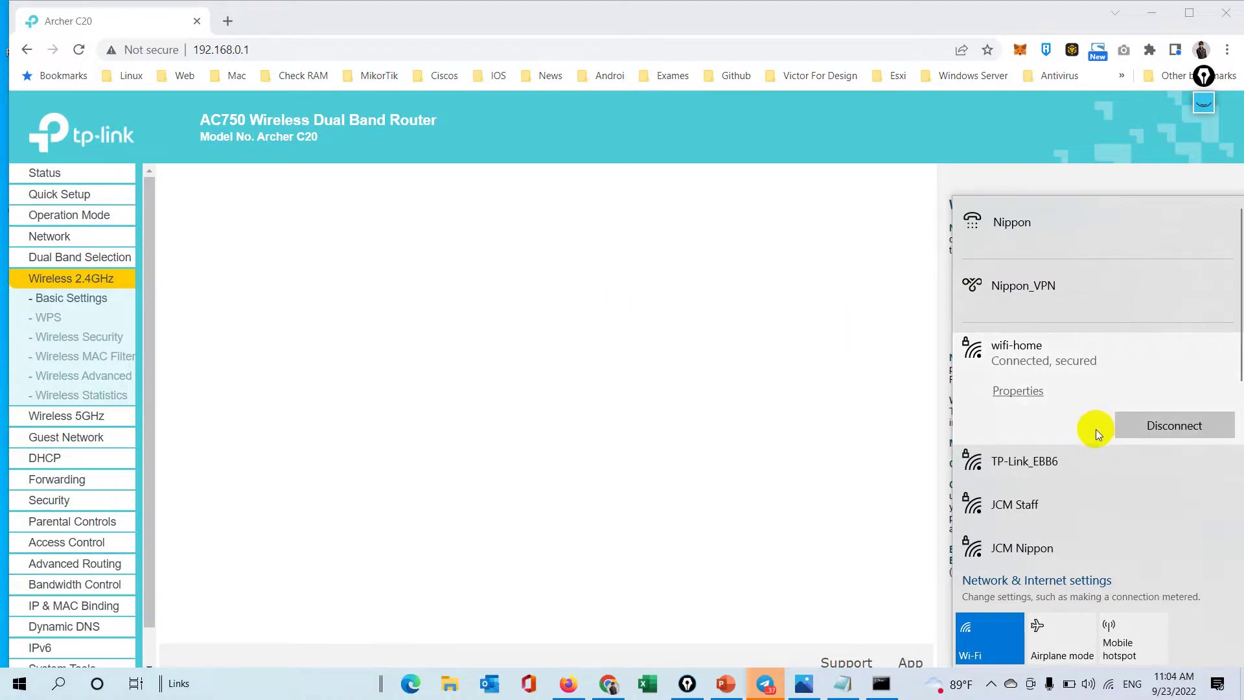
left_click(752, 433)
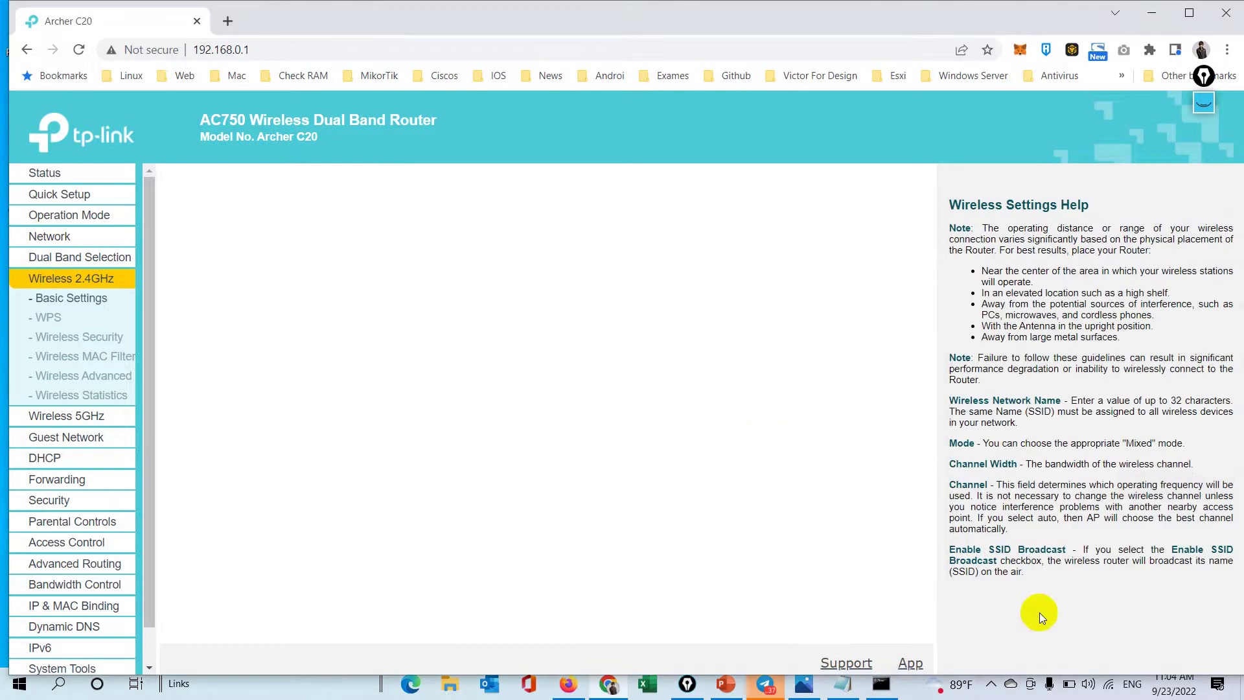
Recheck the Wi-Fi list for the wifi-home connection and reload the 2.4GHz settings page.
left_click(1109, 684)
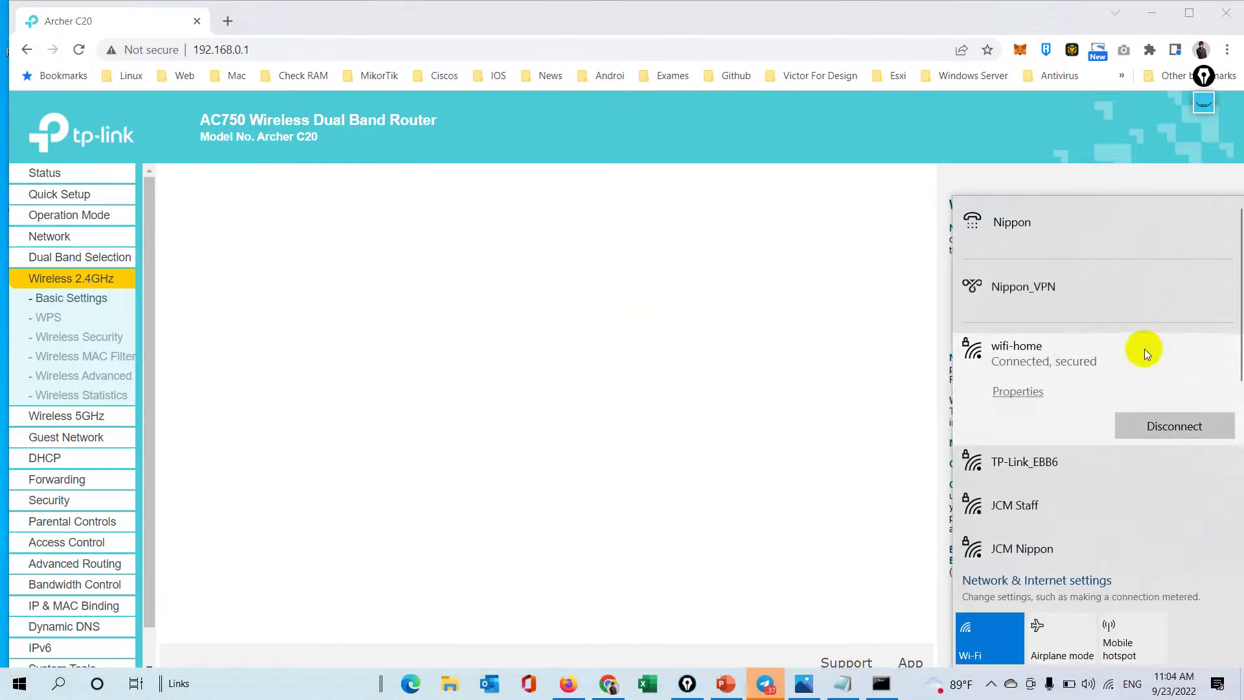
scroll(1119, 407, "down", 1)
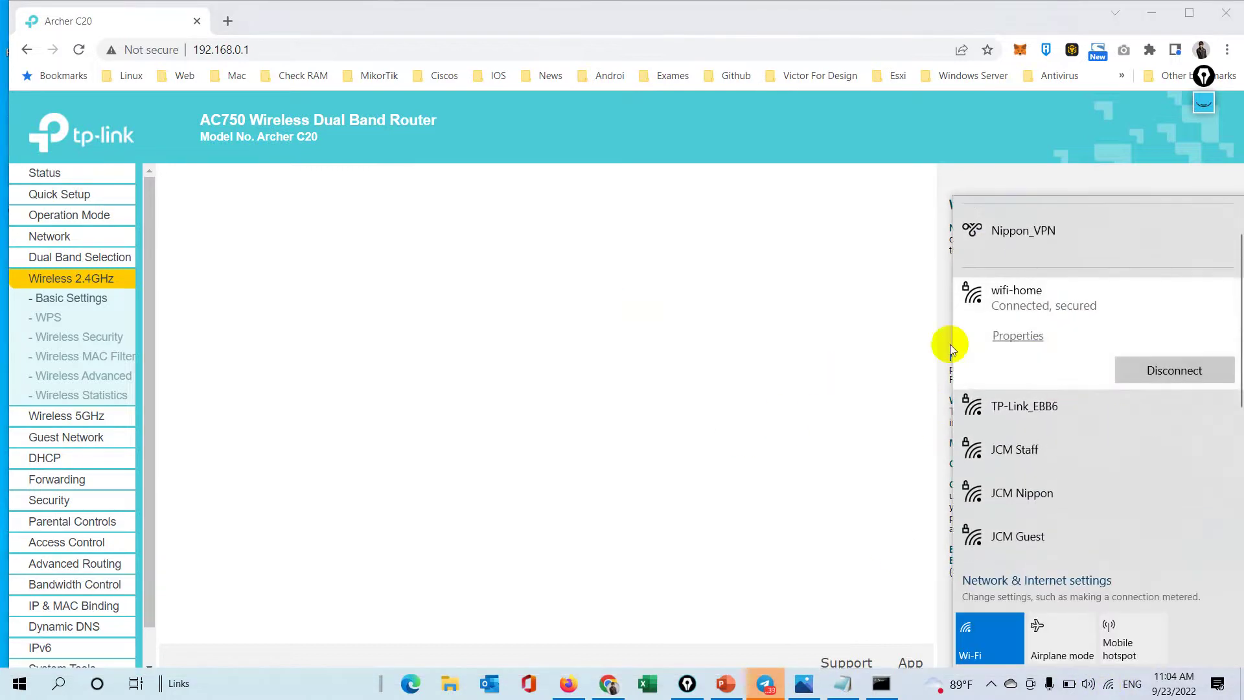
left_click(597, 368)
left_click(47, 271)
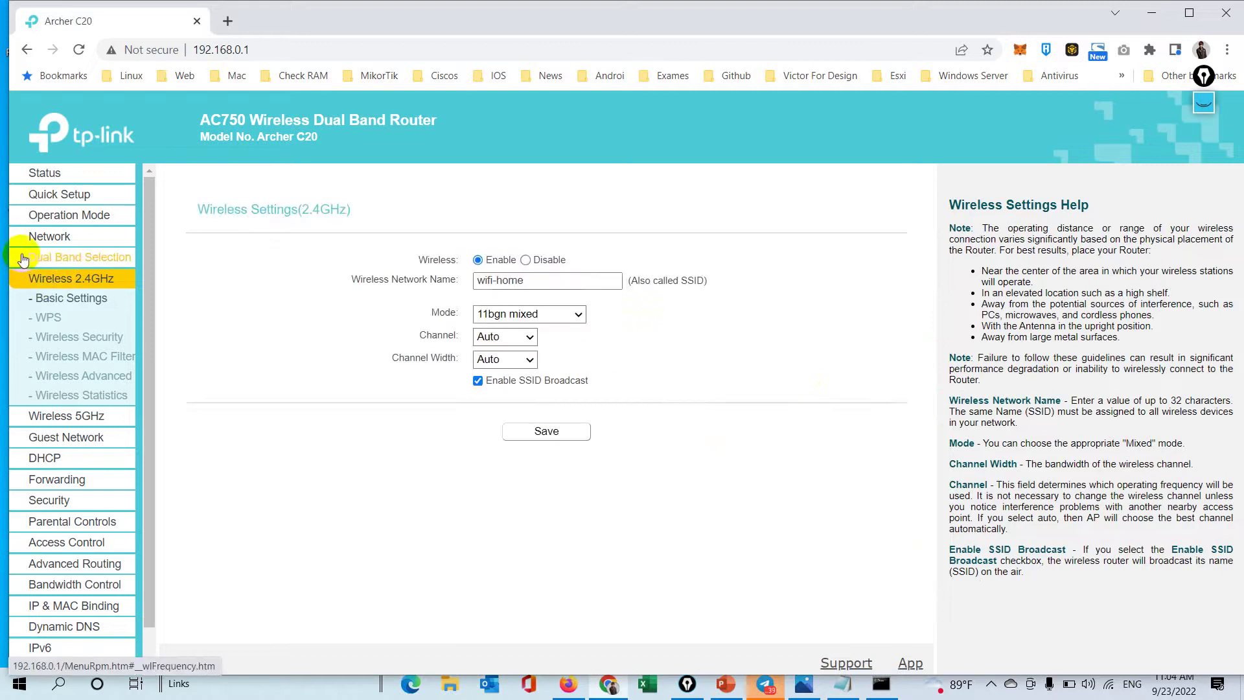
Rename the 5GHz network from TP-Link_EBB6_5G to wifi-home5G and save.
left_click(22, 255)
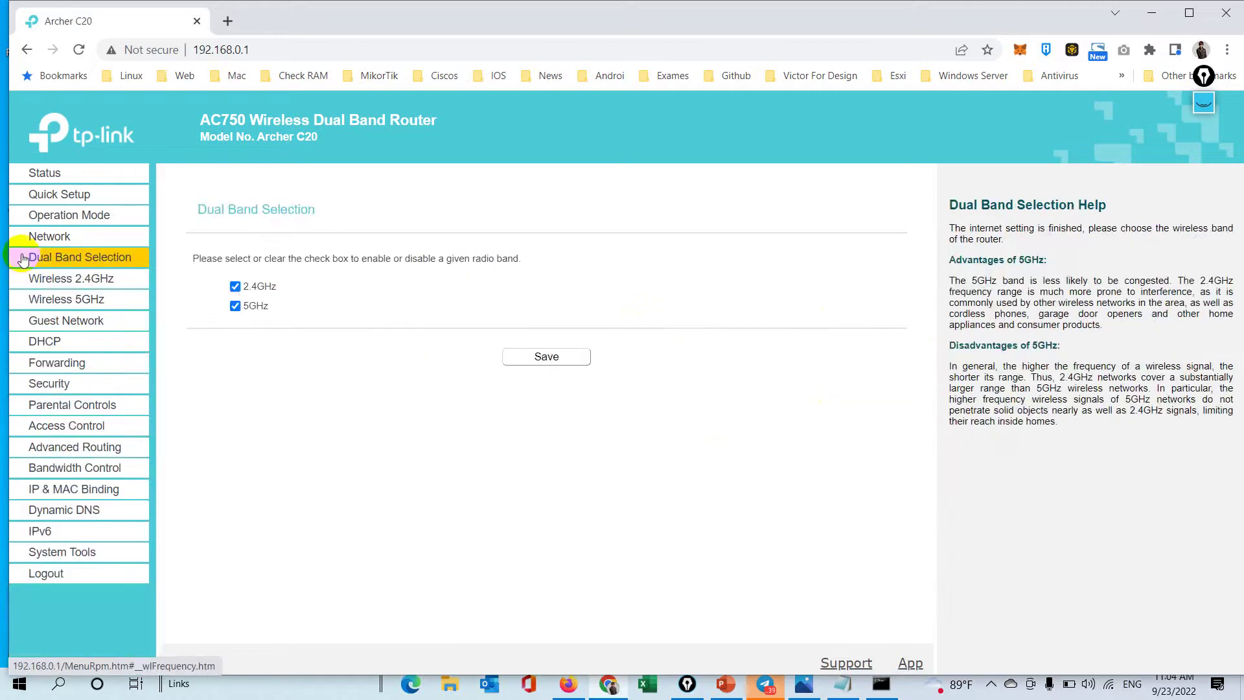
left_click(46, 302)
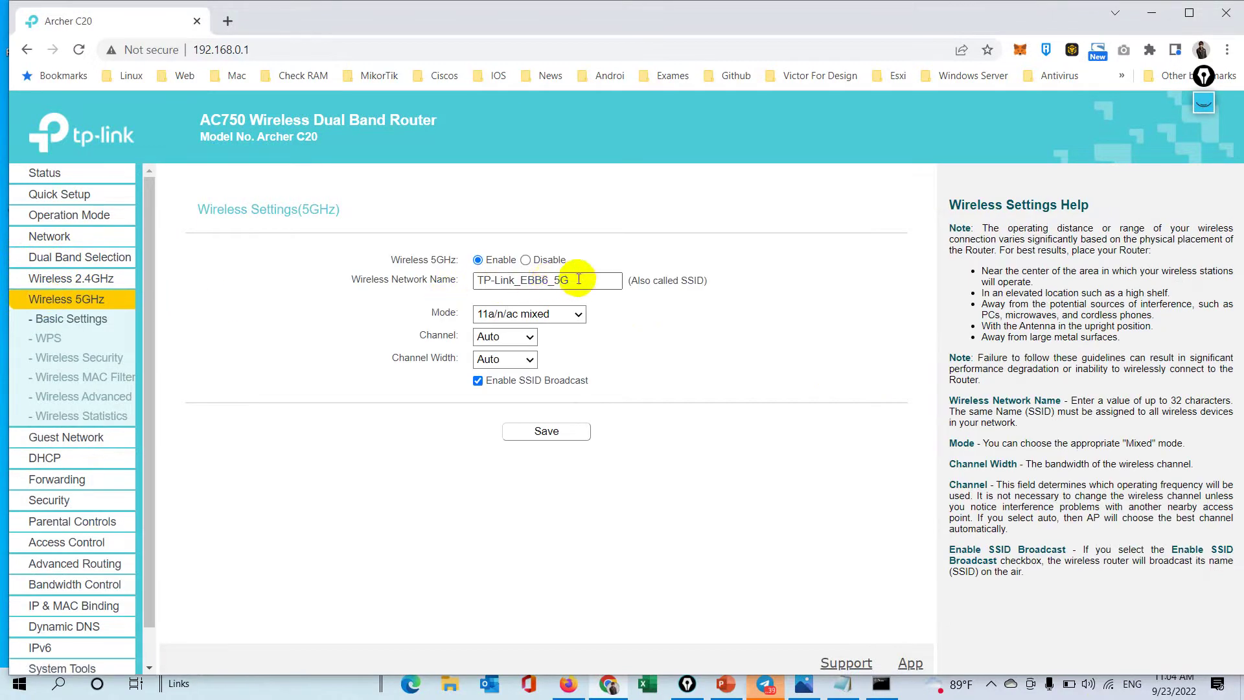
left_click_drag(570, 280, 446, 283)
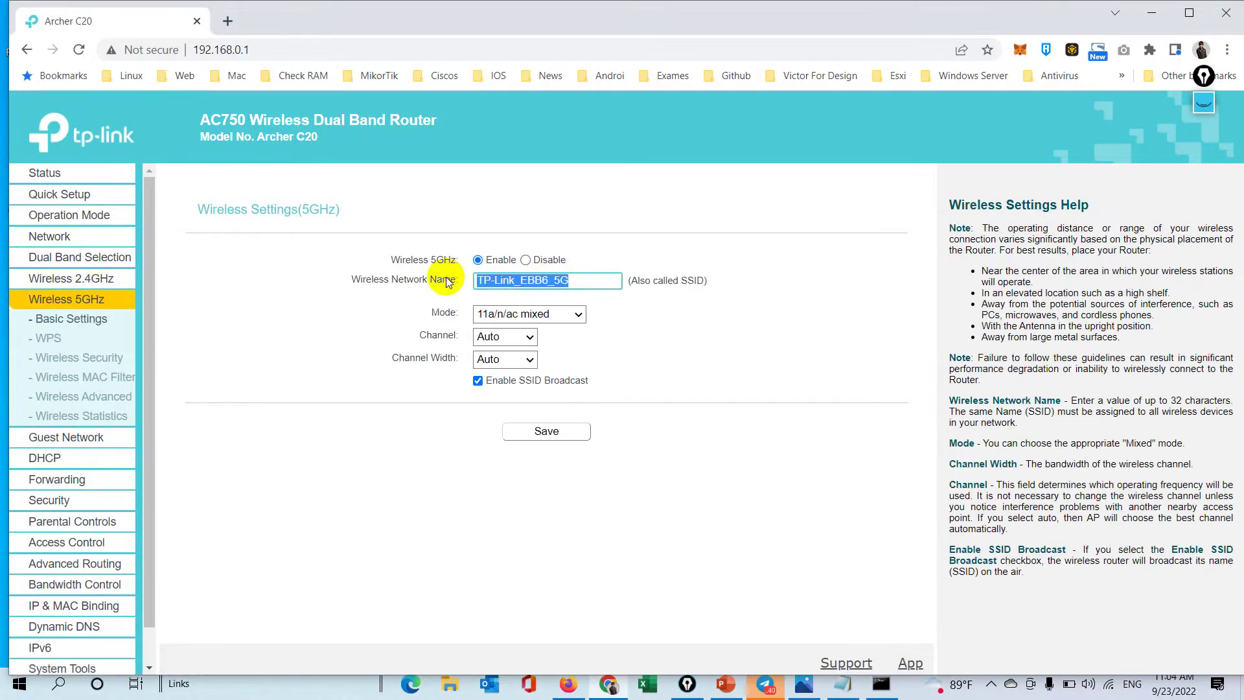
type("wif")
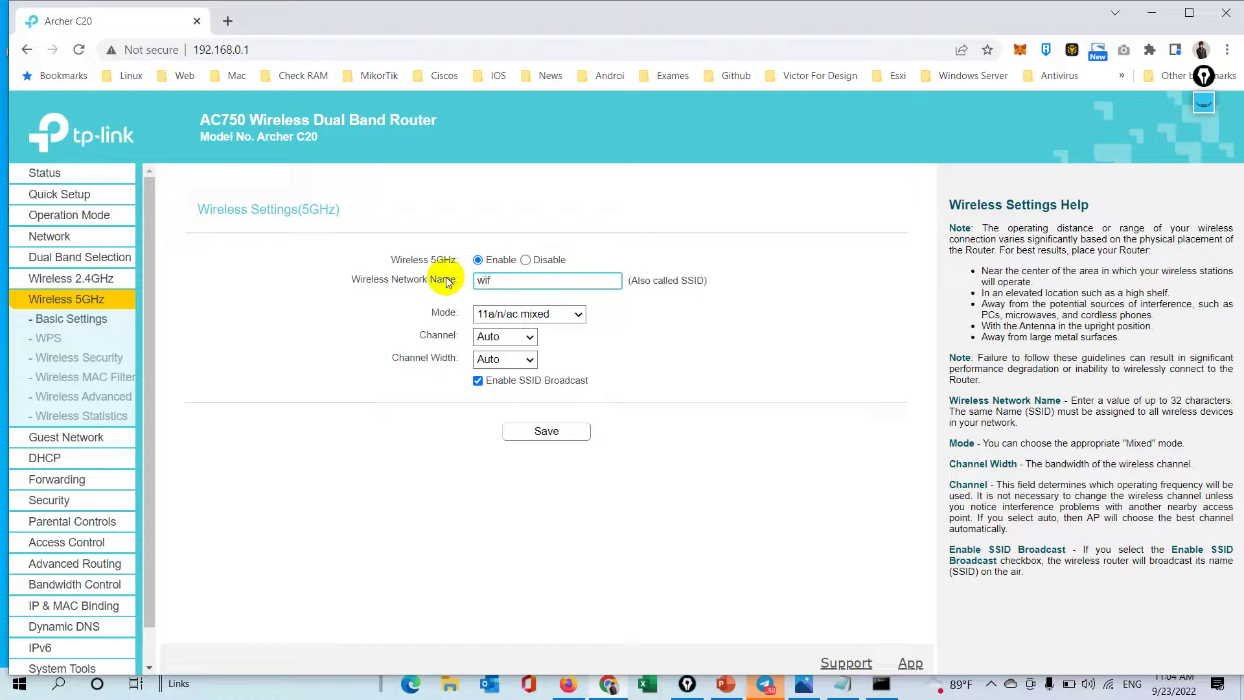
type("i")
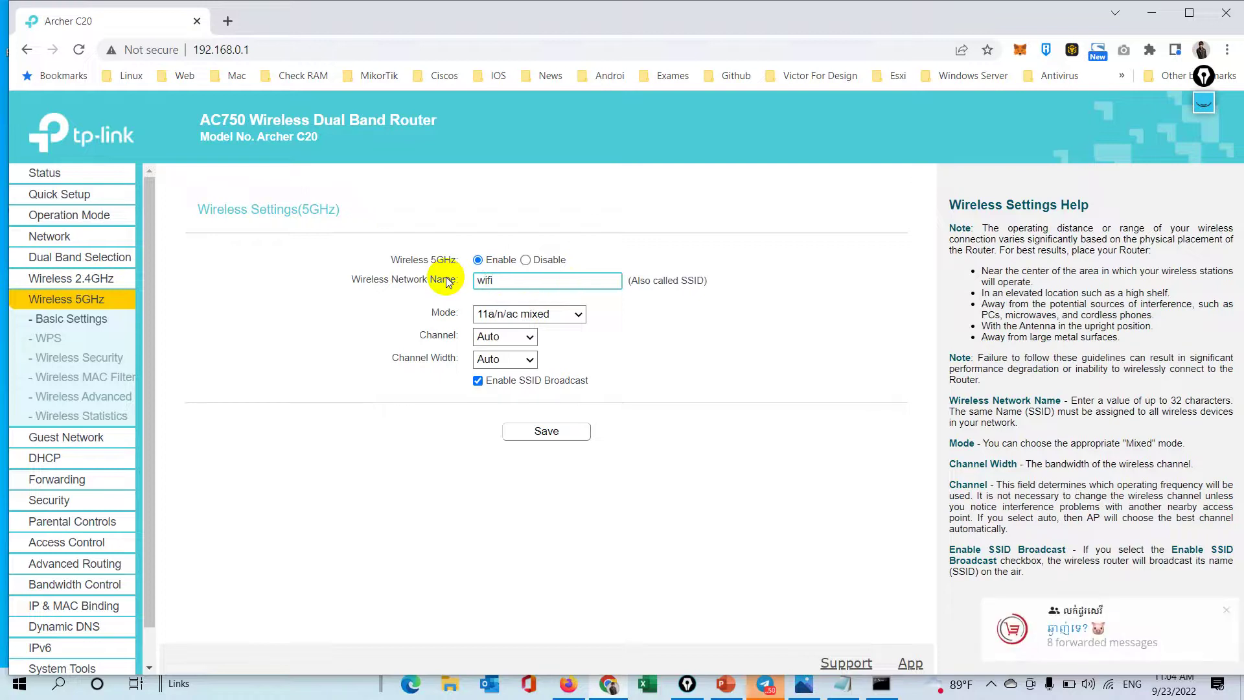
type("-home5G")
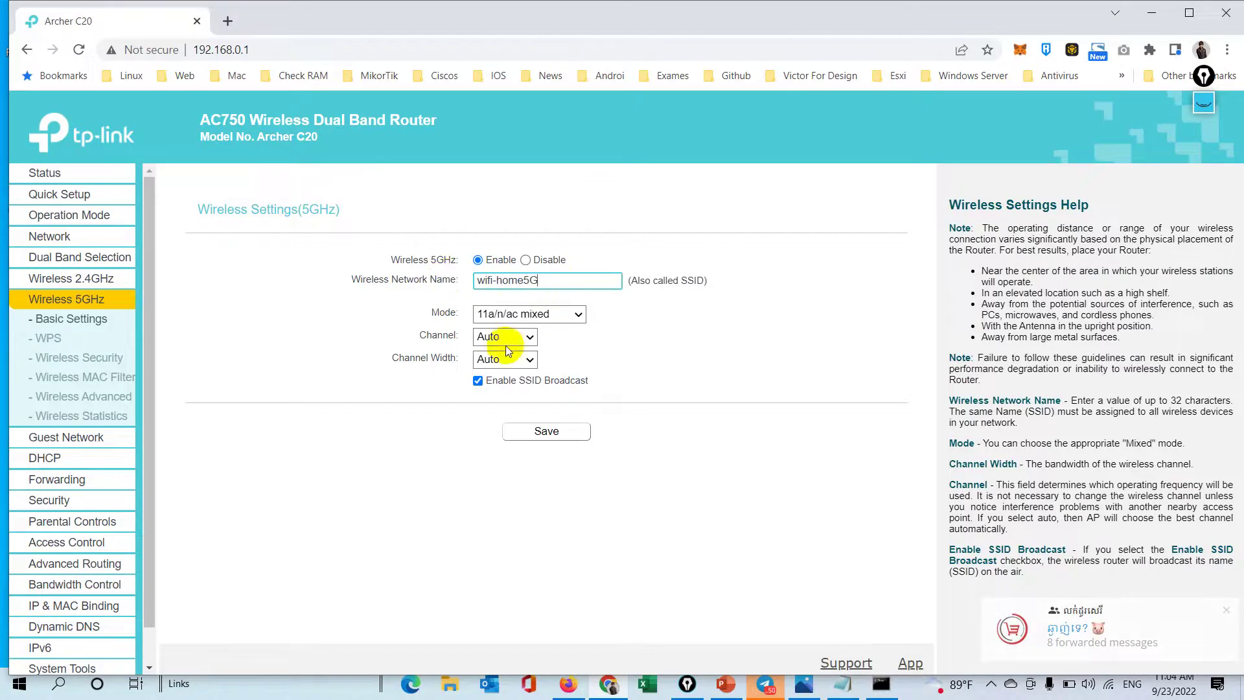
left_click(547, 433)
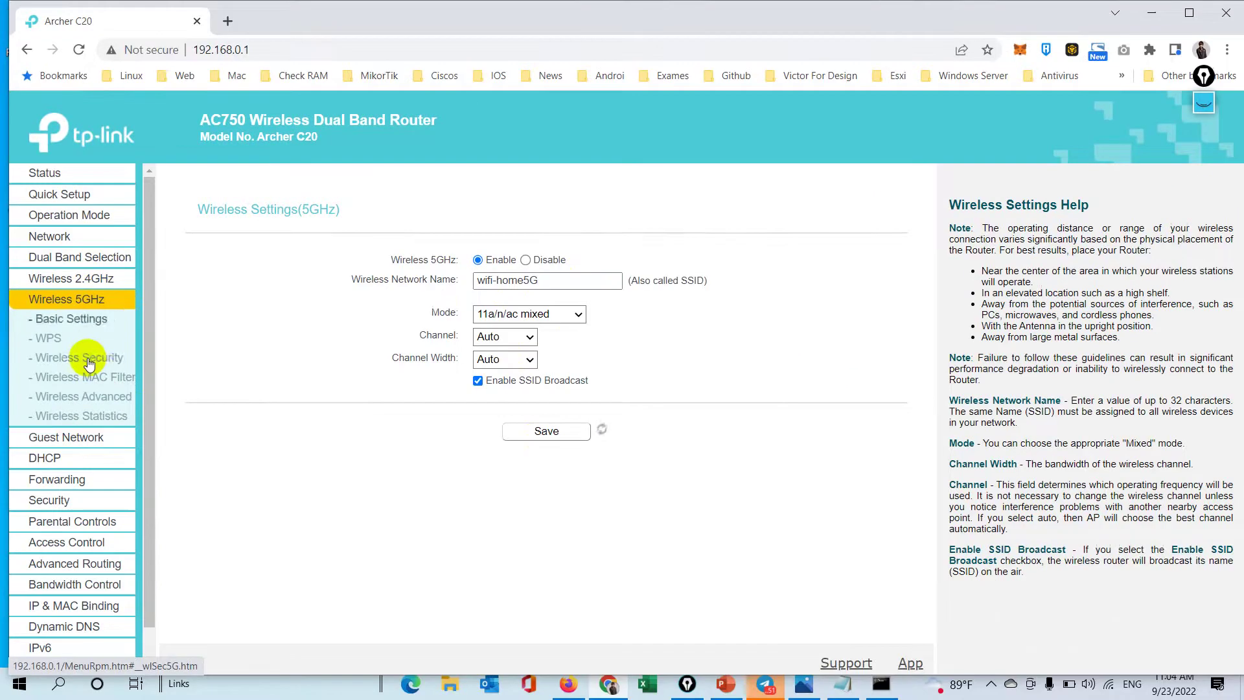
Replace the 5GHz WPA/WPA2-Personal password with a new one and save the security settings.
left_click(89, 363)
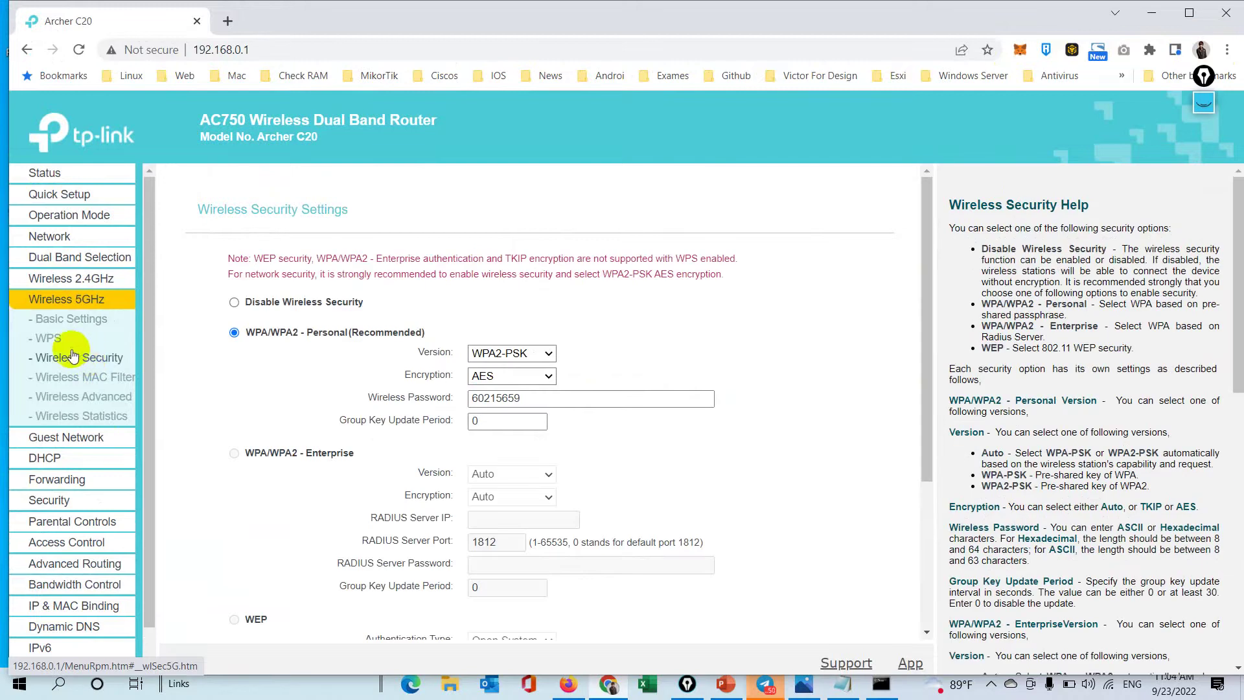
left_click(533, 397)
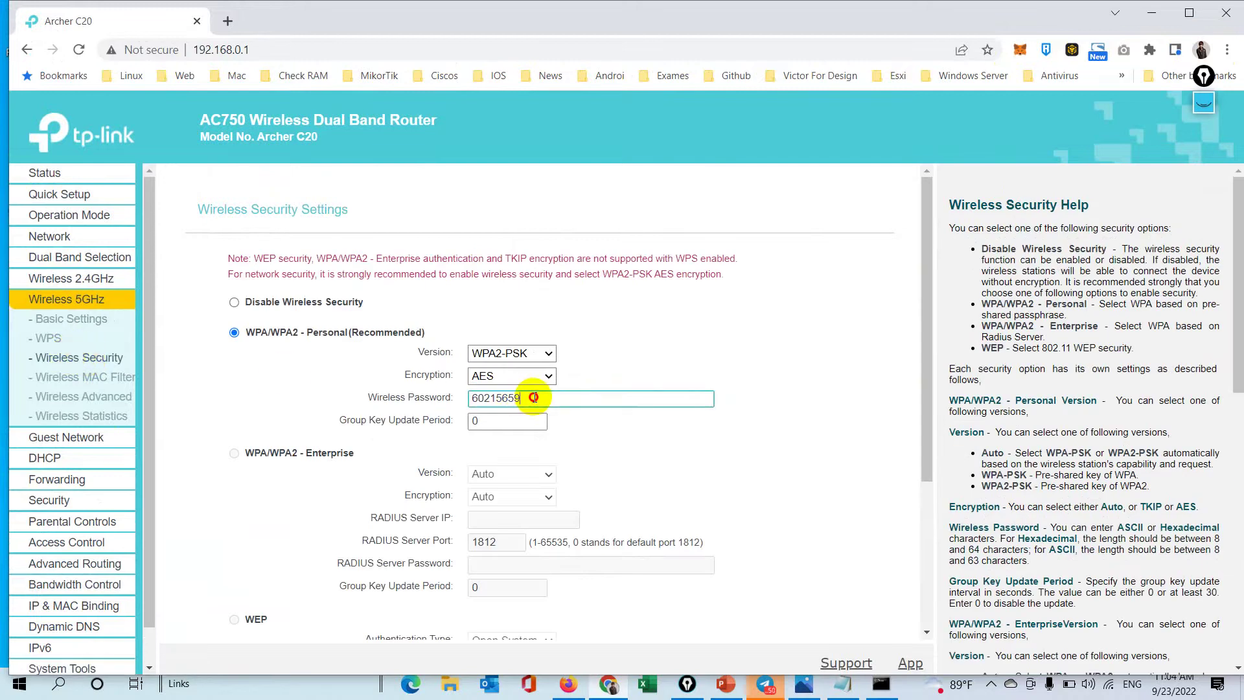
left_click_drag(534, 398, 392, 401)
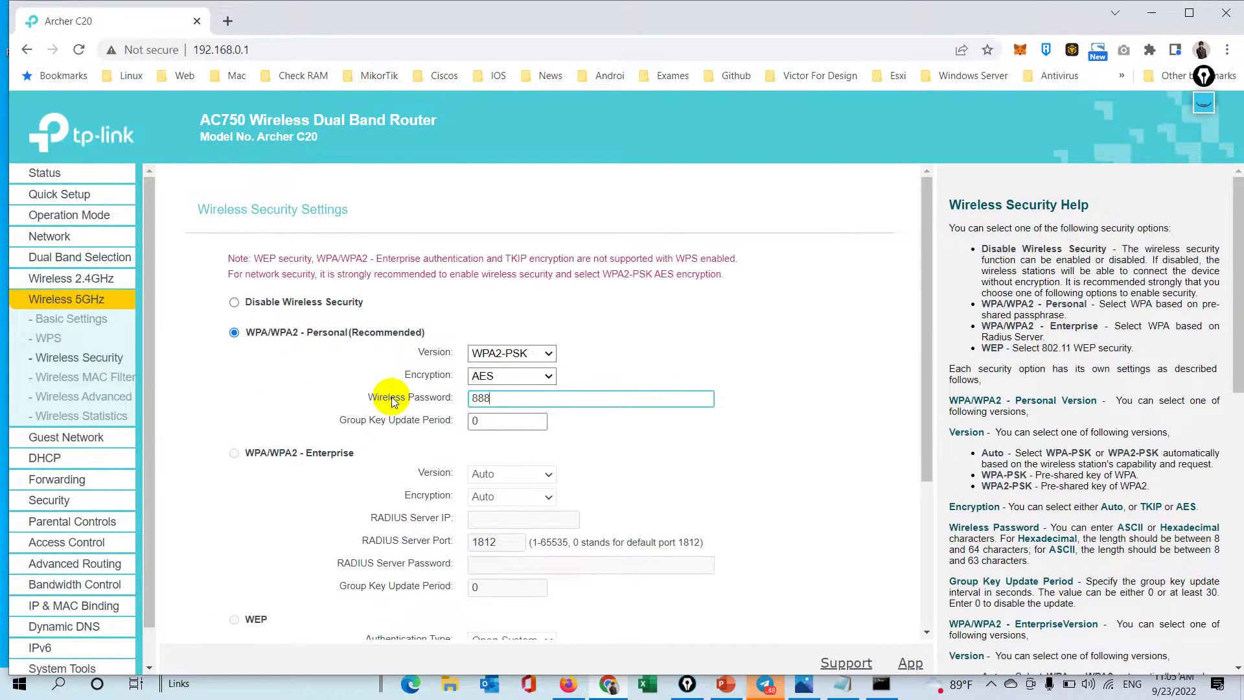
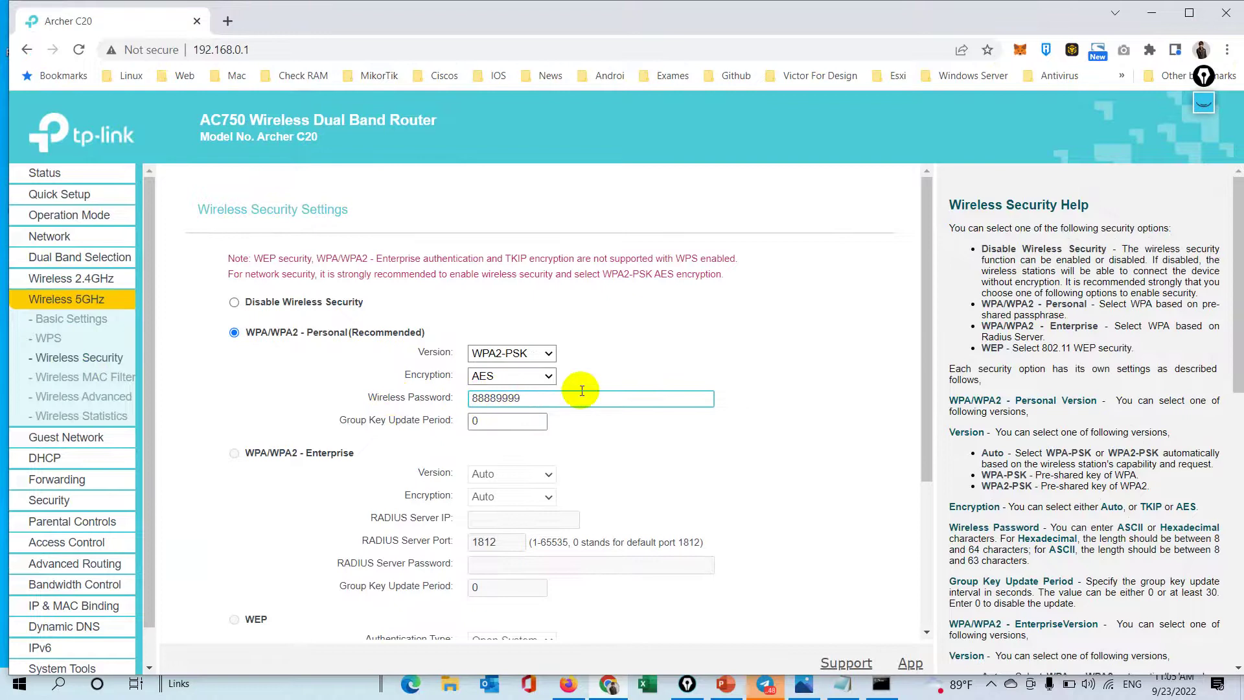
scroll(540, 412, "down", 1)
scroll(540, 413, "down", 2)
left_click(536, 602)
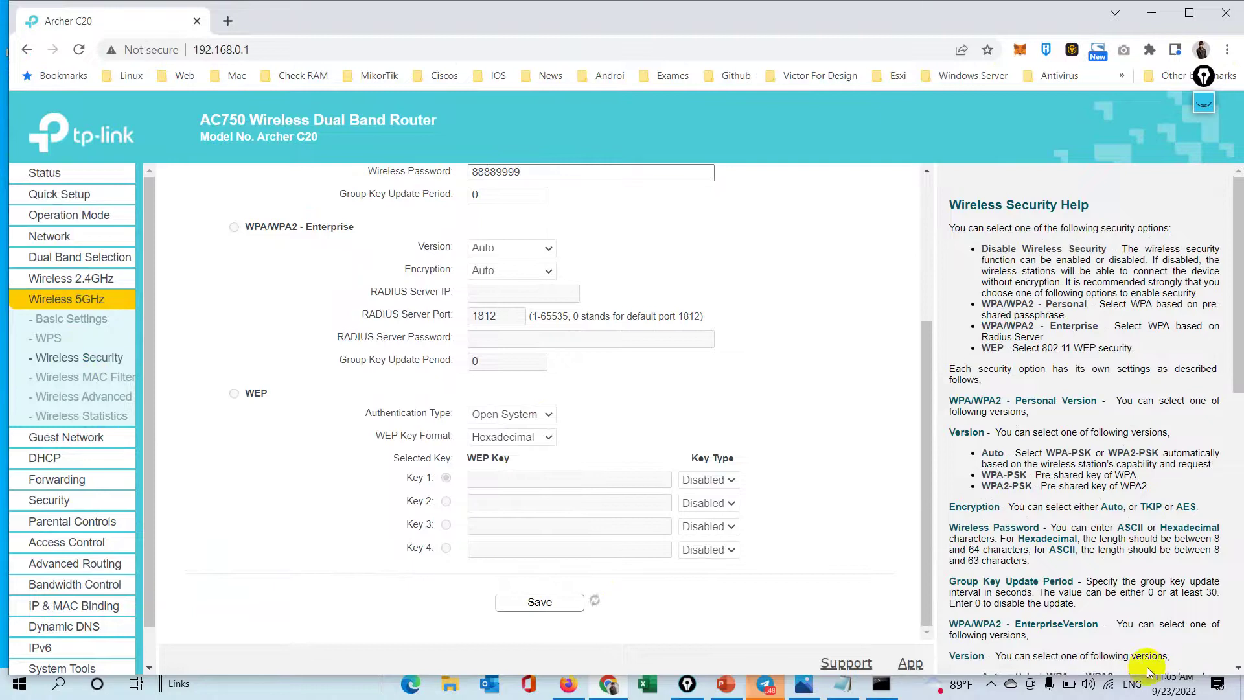
Scan the nearby Wi-Fi networks list, then reload the router admin to its Status page.
left_click(1109, 684)
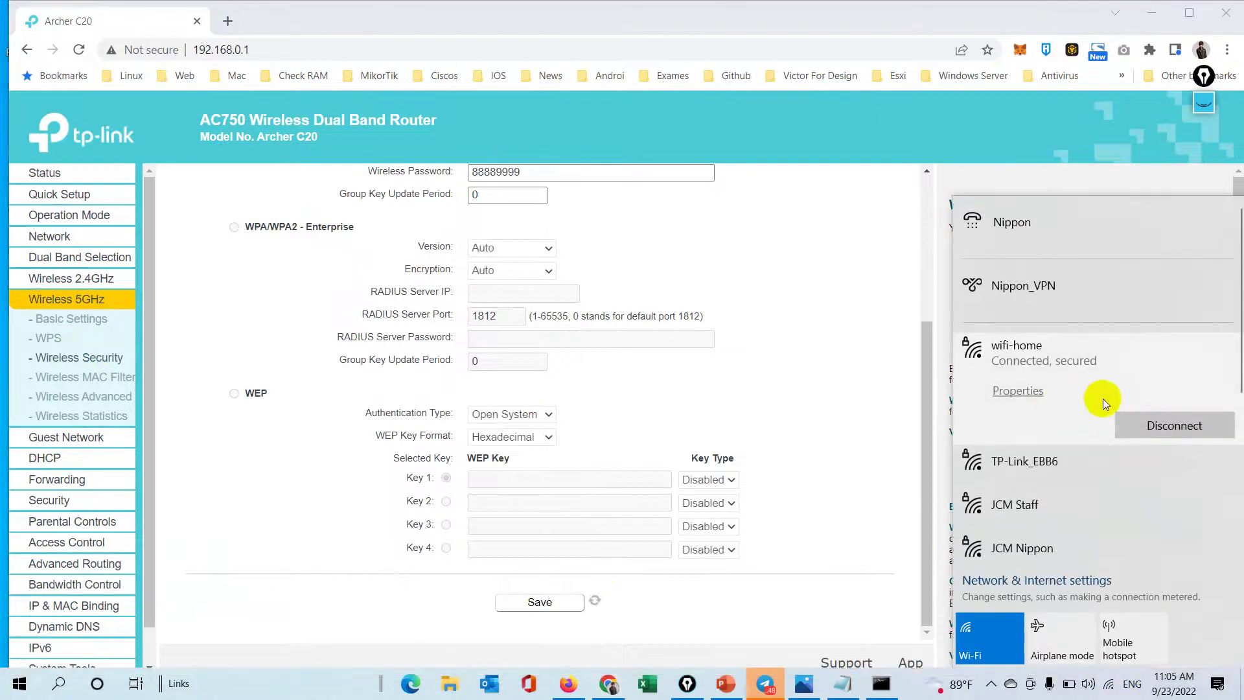
scroll(1103, 408, "down", 5)
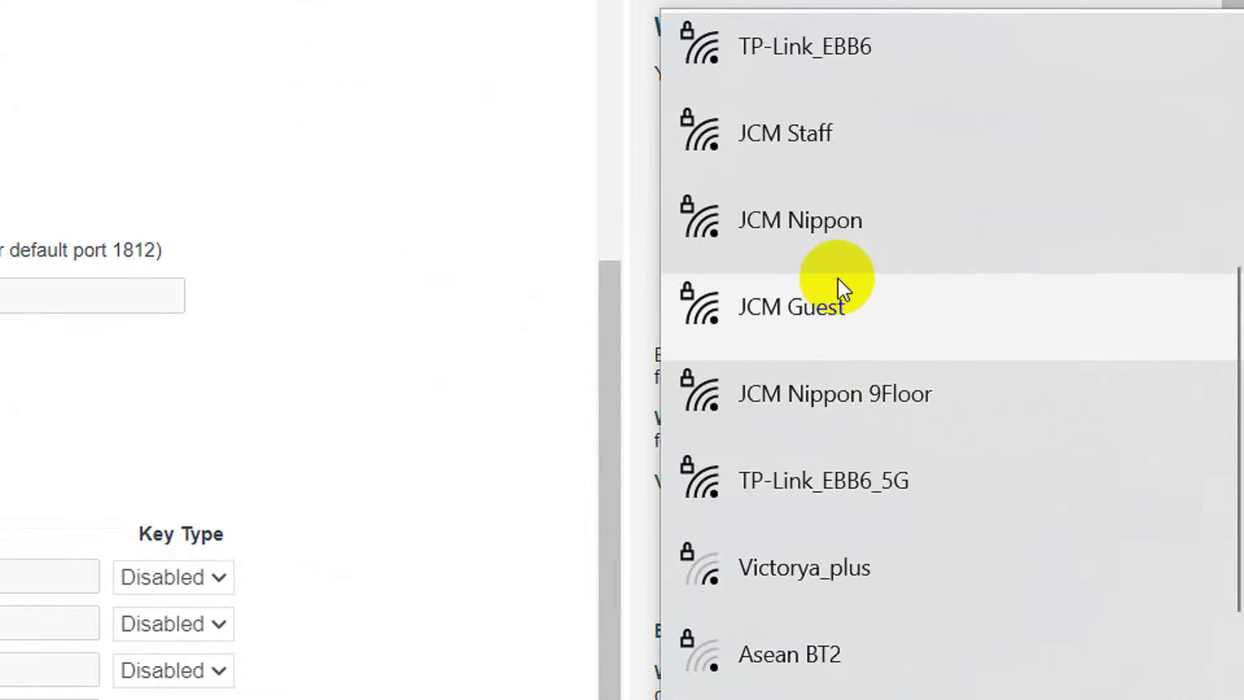
scroll(913, 534, "down", 2)
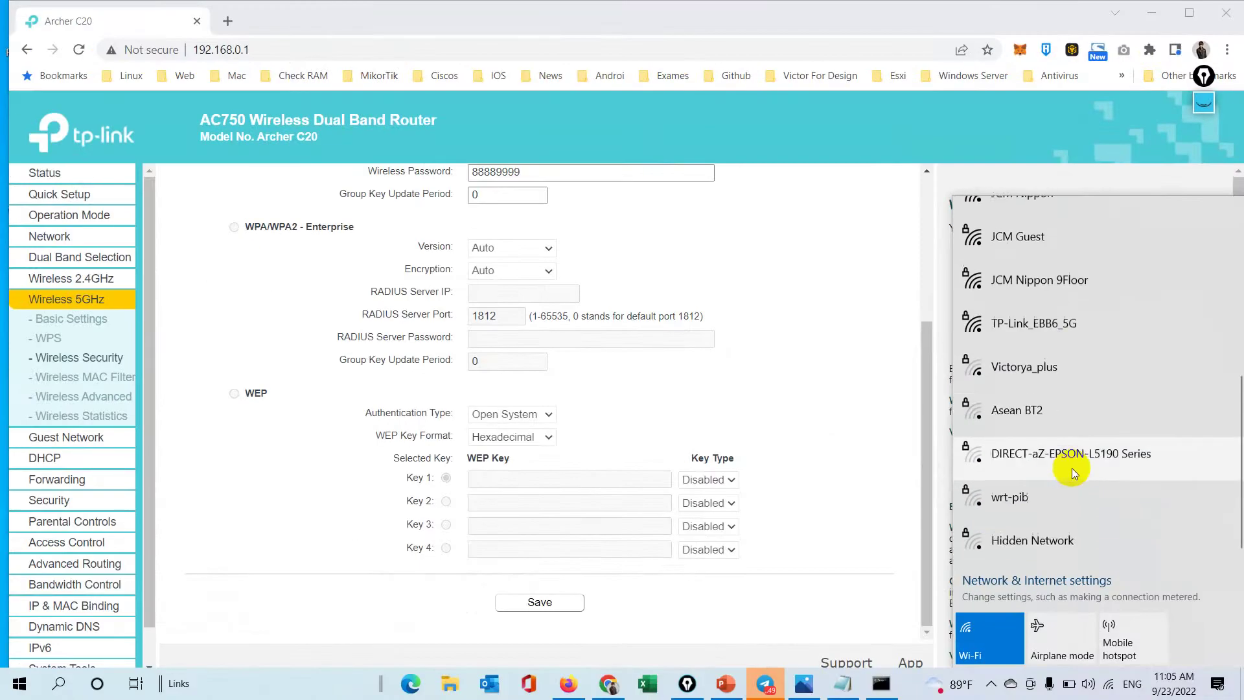
scroll(897, 603, "up", 3)
scroll(1069, 501, "up", 3)
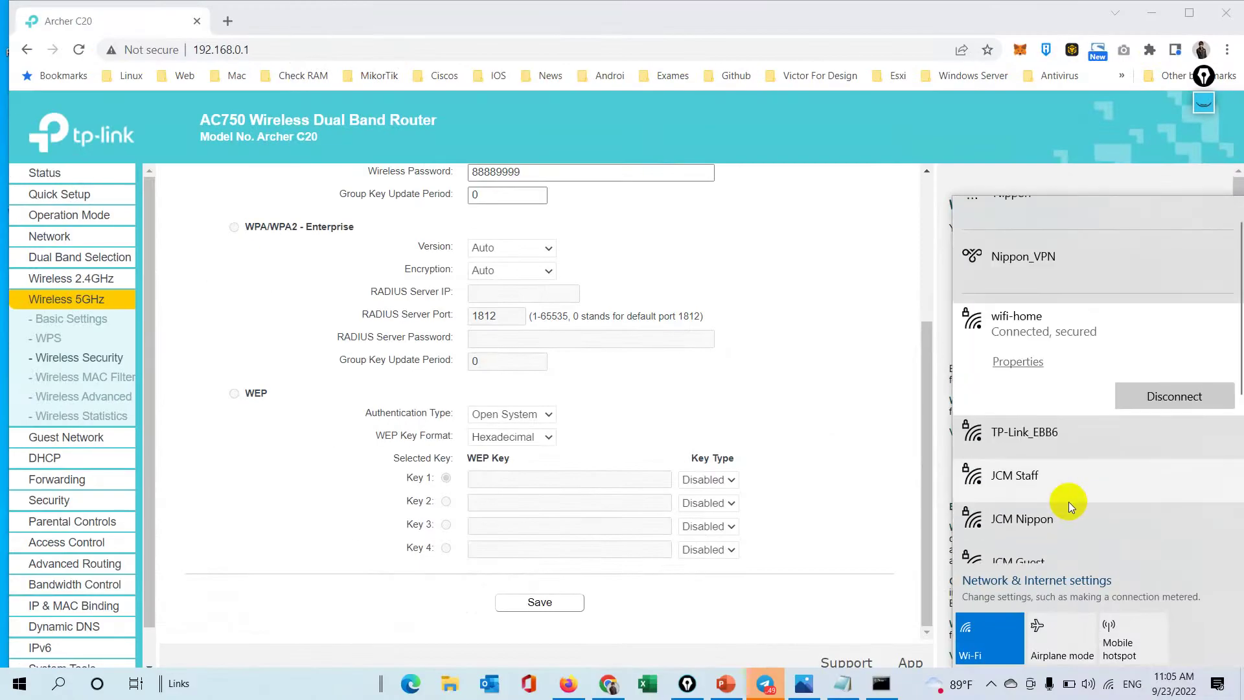
scroll(1068, 500, "down", 1)
scroll(1082, 497, "down", 2)
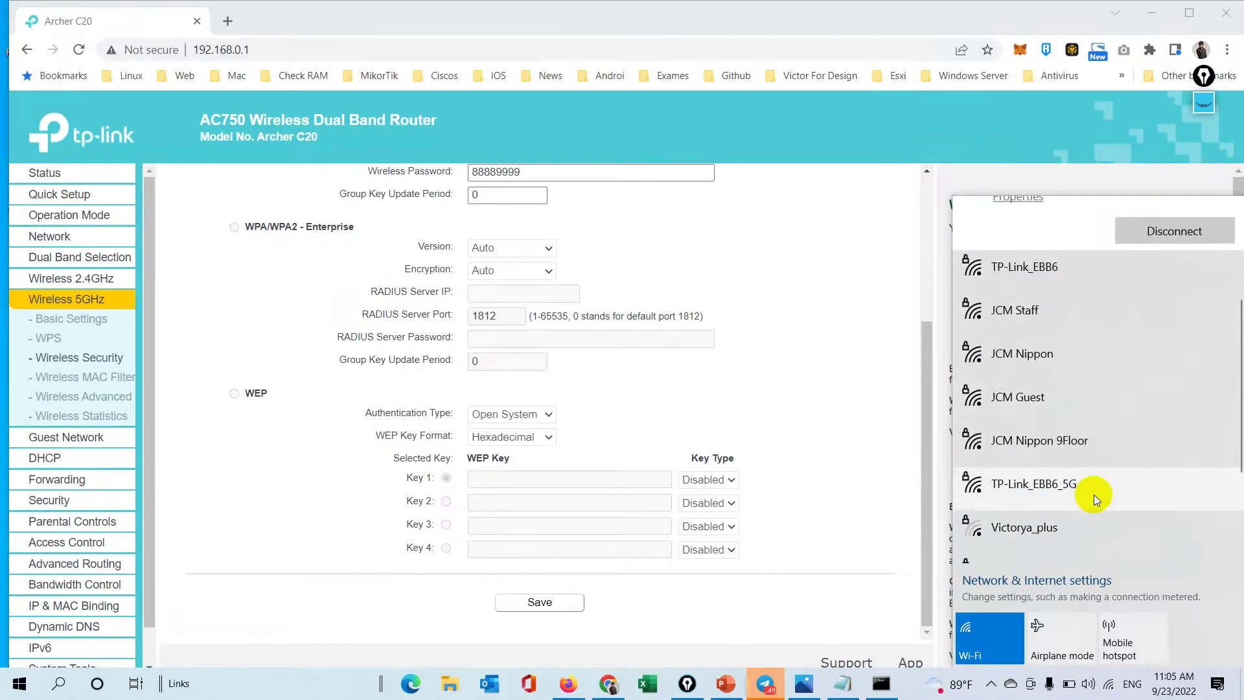
scroll(1094, 495, "down", 2)
scroll(1095, 499, "down", 2)
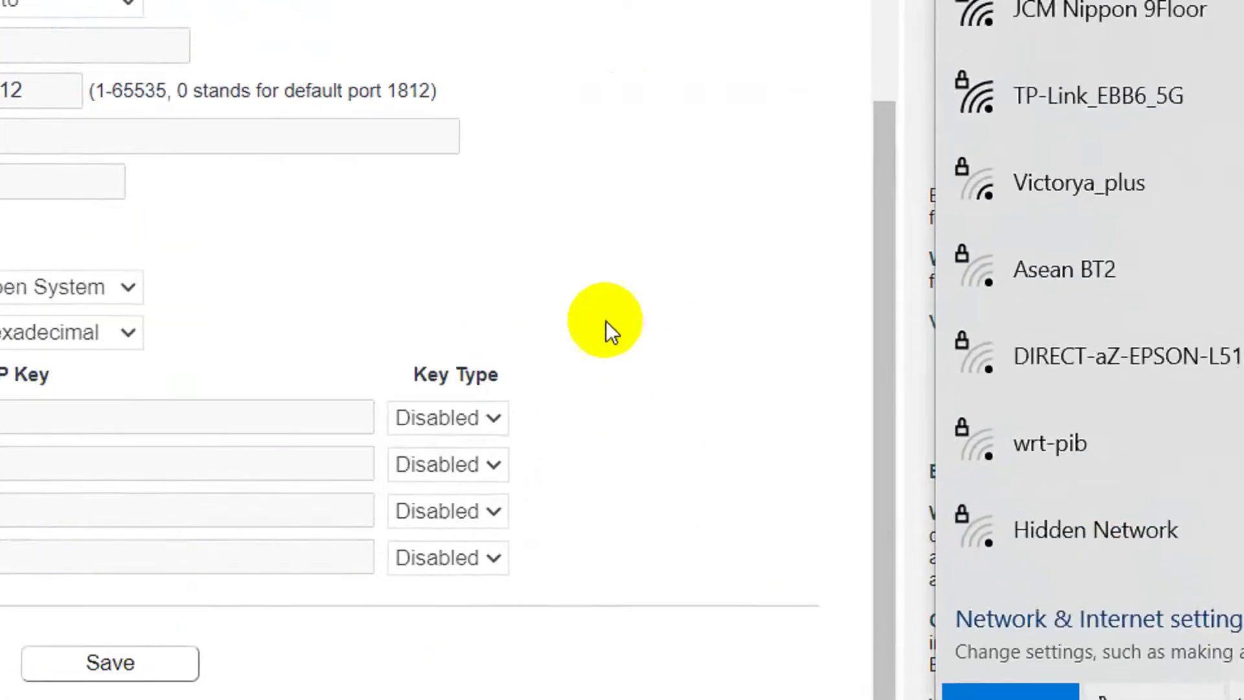
left_click(606, 321)
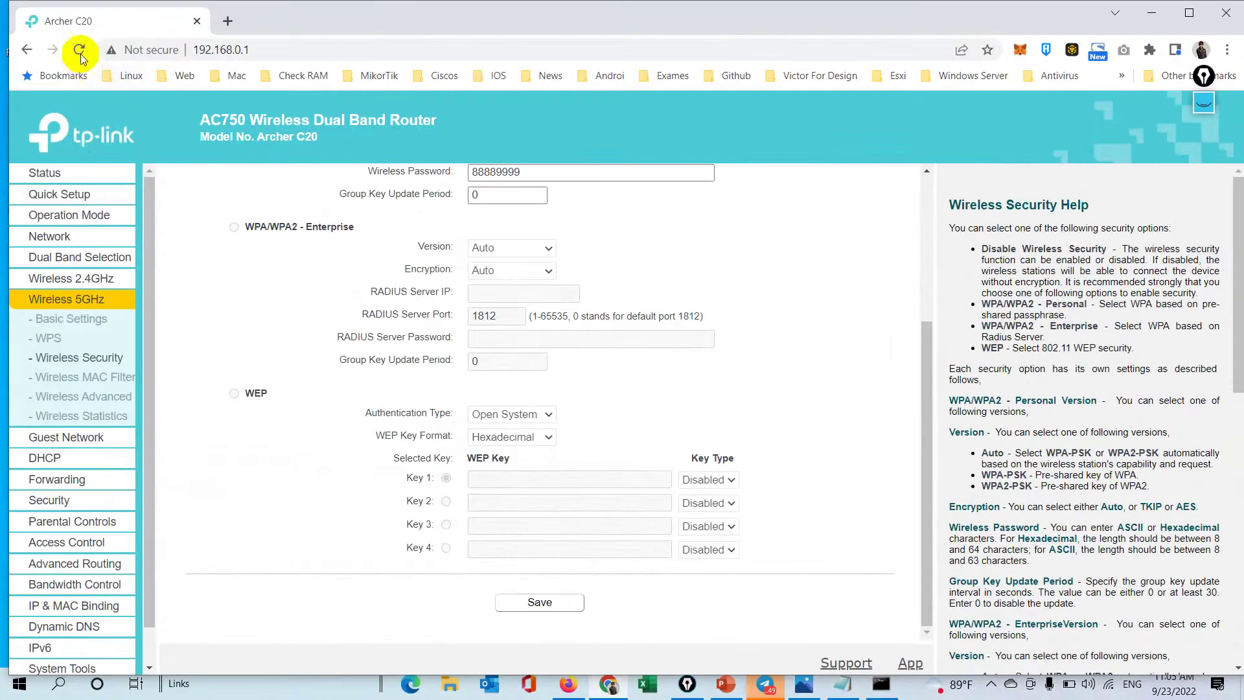
left_click(81, 55)
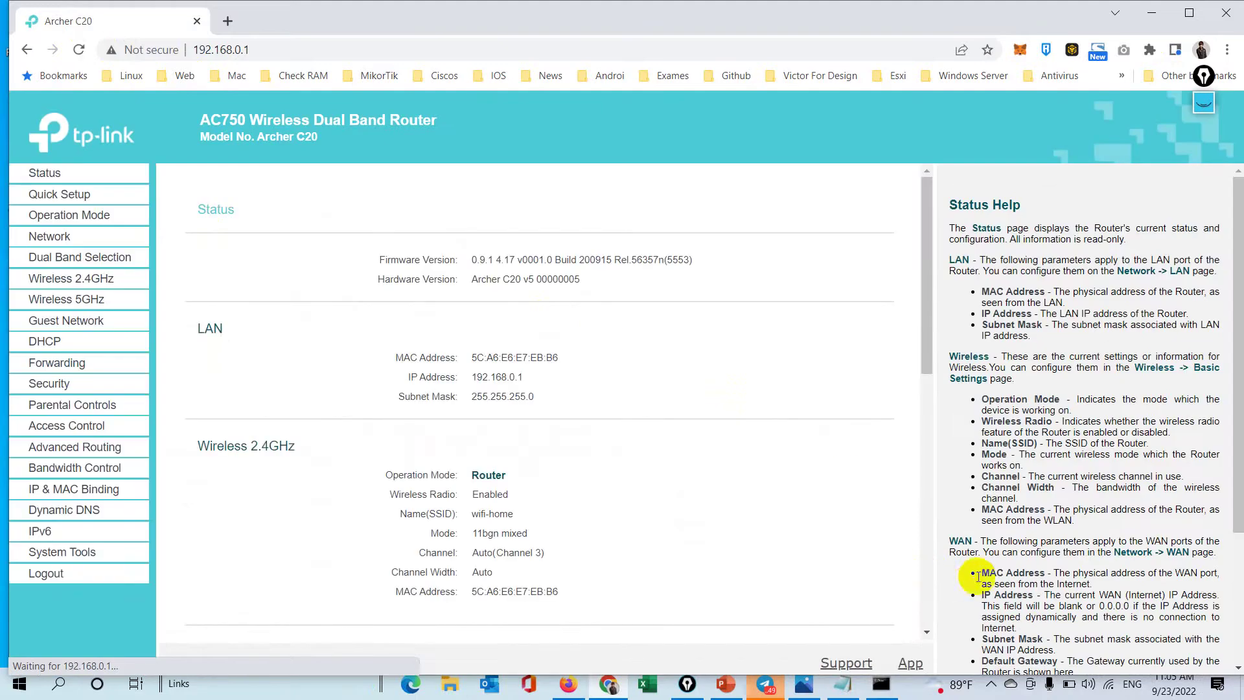
Reopen the Wi-Fi list to confirm wifi-home5G appears among nearby networks.
left_click(1109, 684)
scroll(1117, 399, "down", 3)
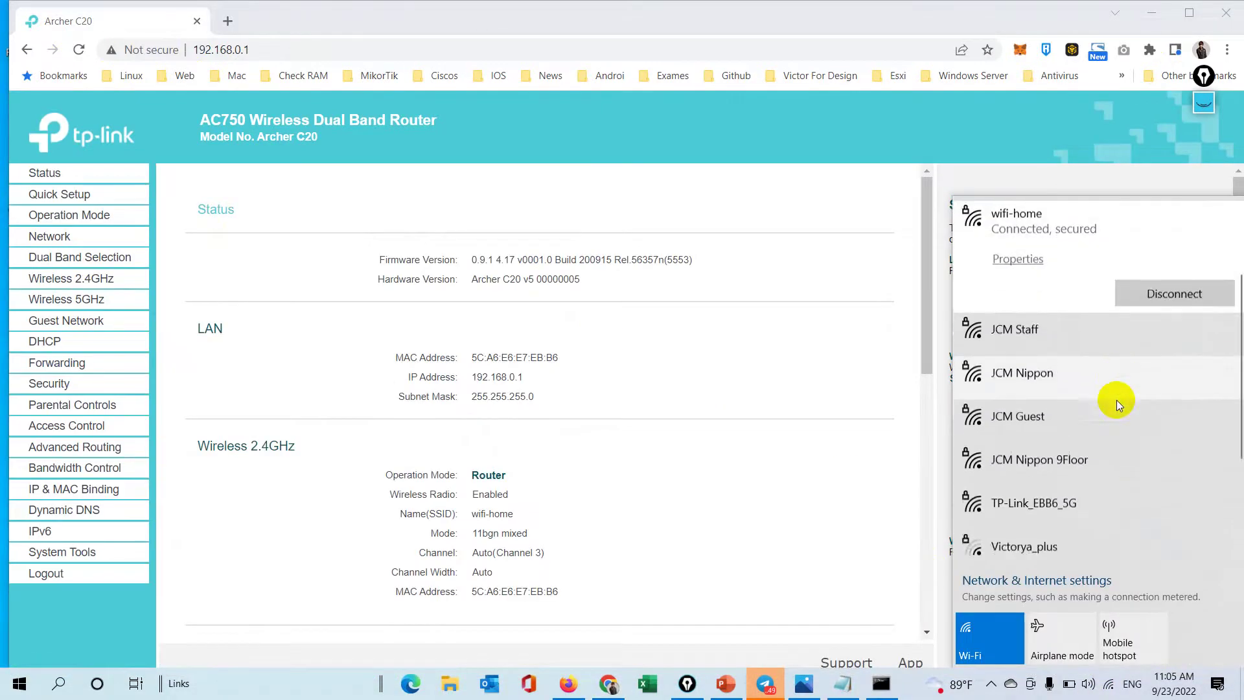
scroll(1117, 399, "down", 1)
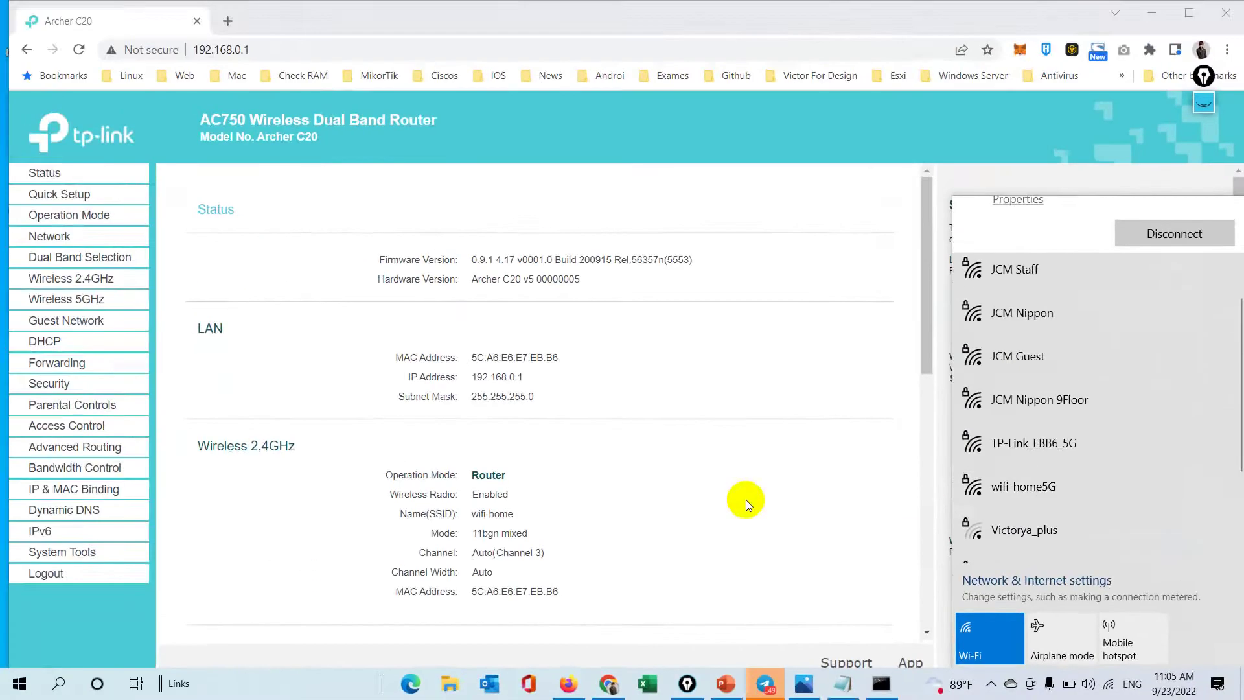
left_click(194, 396)
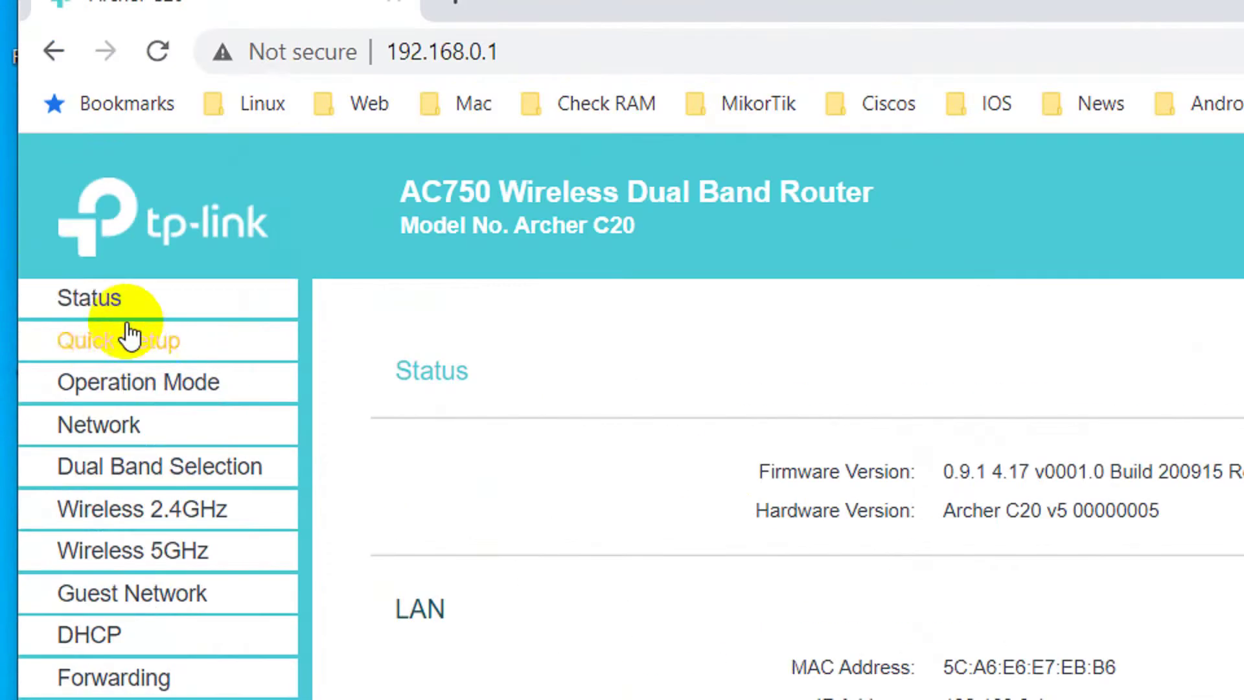
left_click(42, 175)
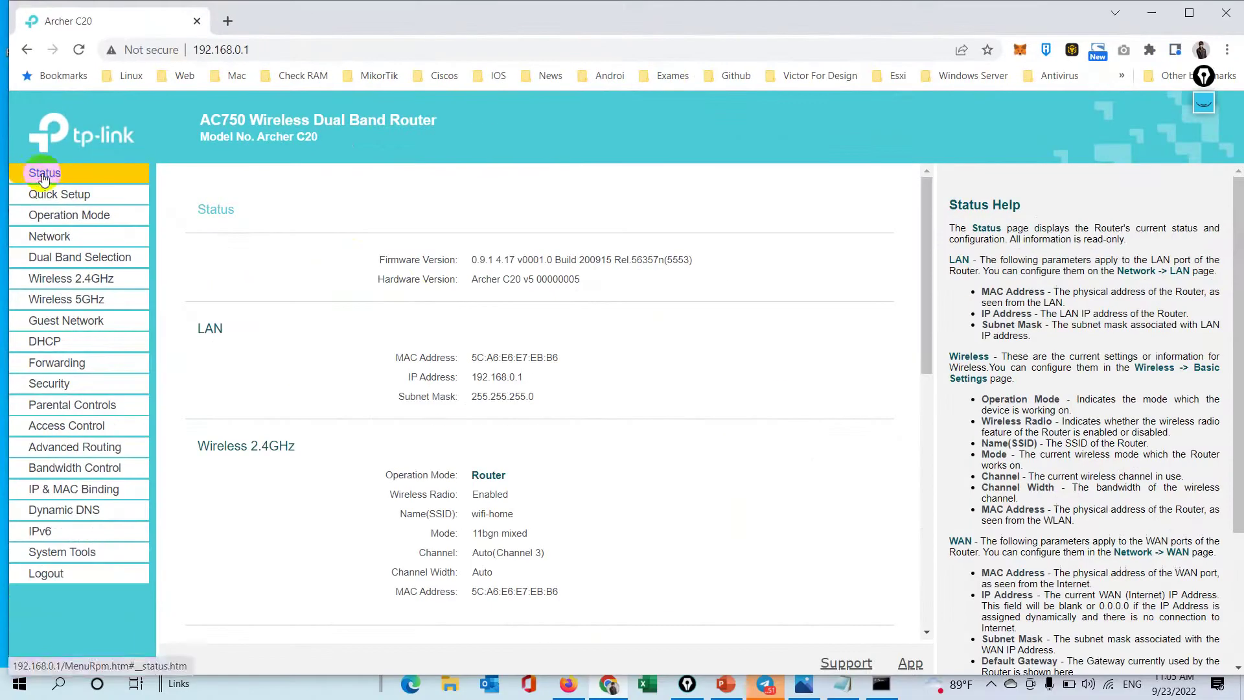
scroll(533, 350, "down", 2)
scroll(533, 350, "down", 1)
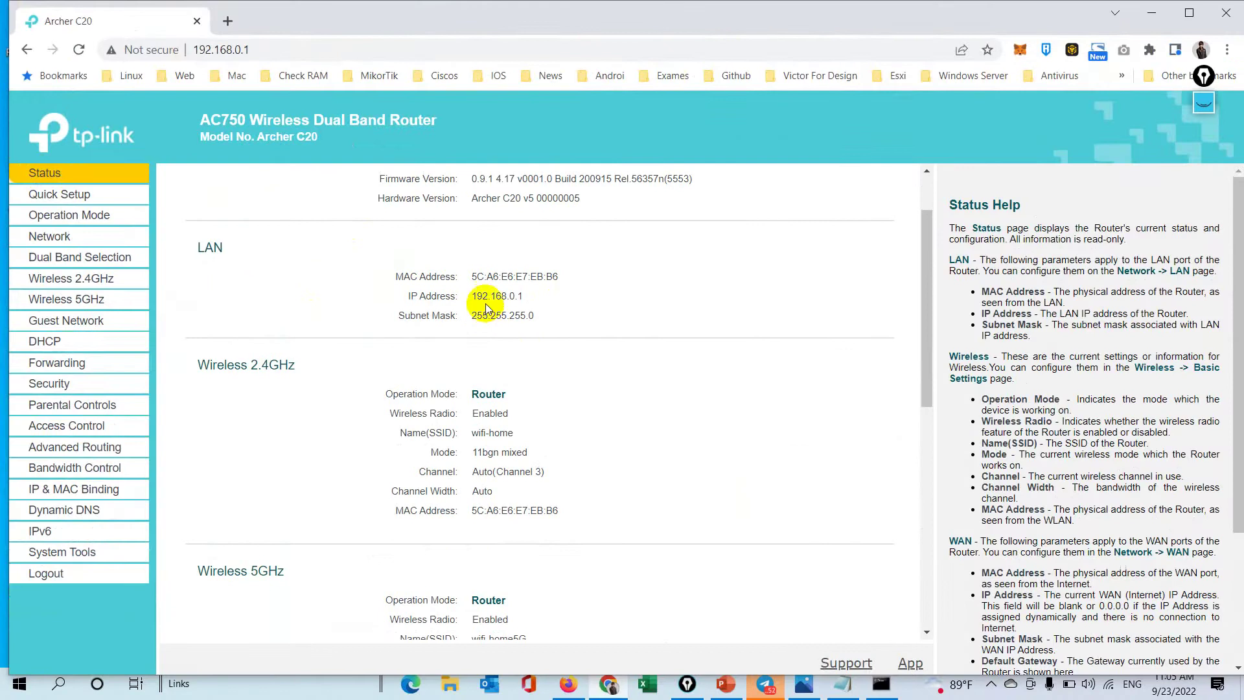
left_click_drag(471, 296, 523, 296)
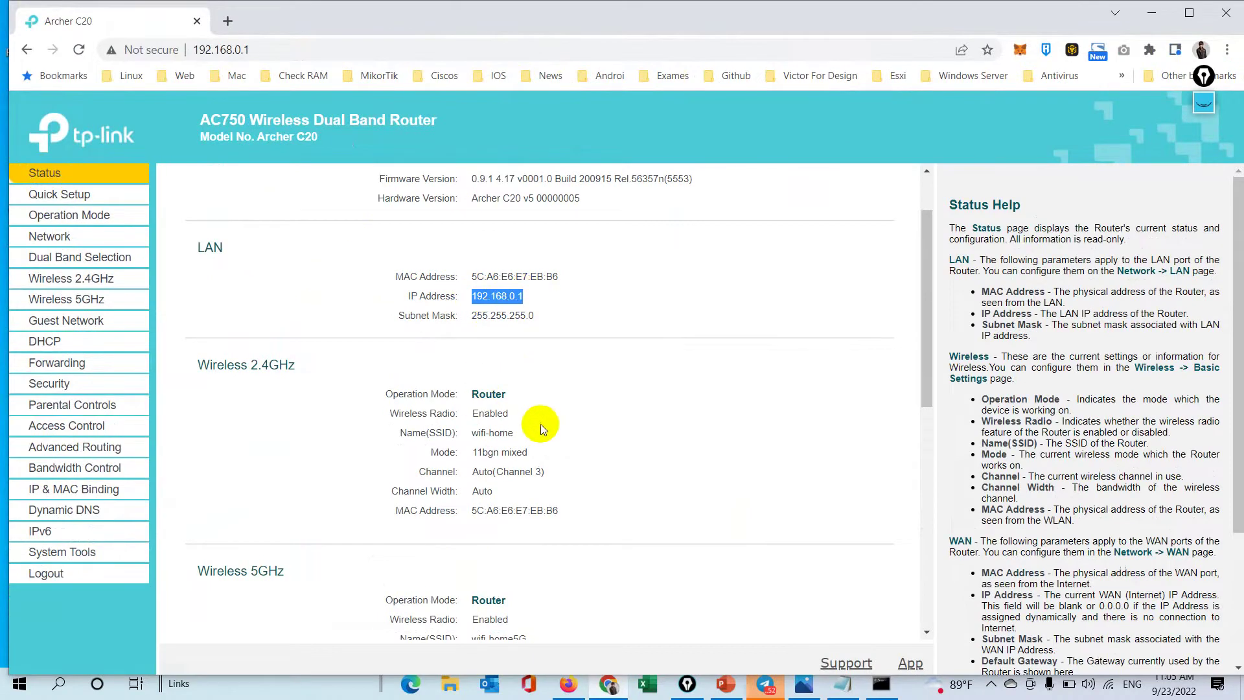
scroll(538, 422, "down", 1)
left_click_drag(269, 285, 212, 285)
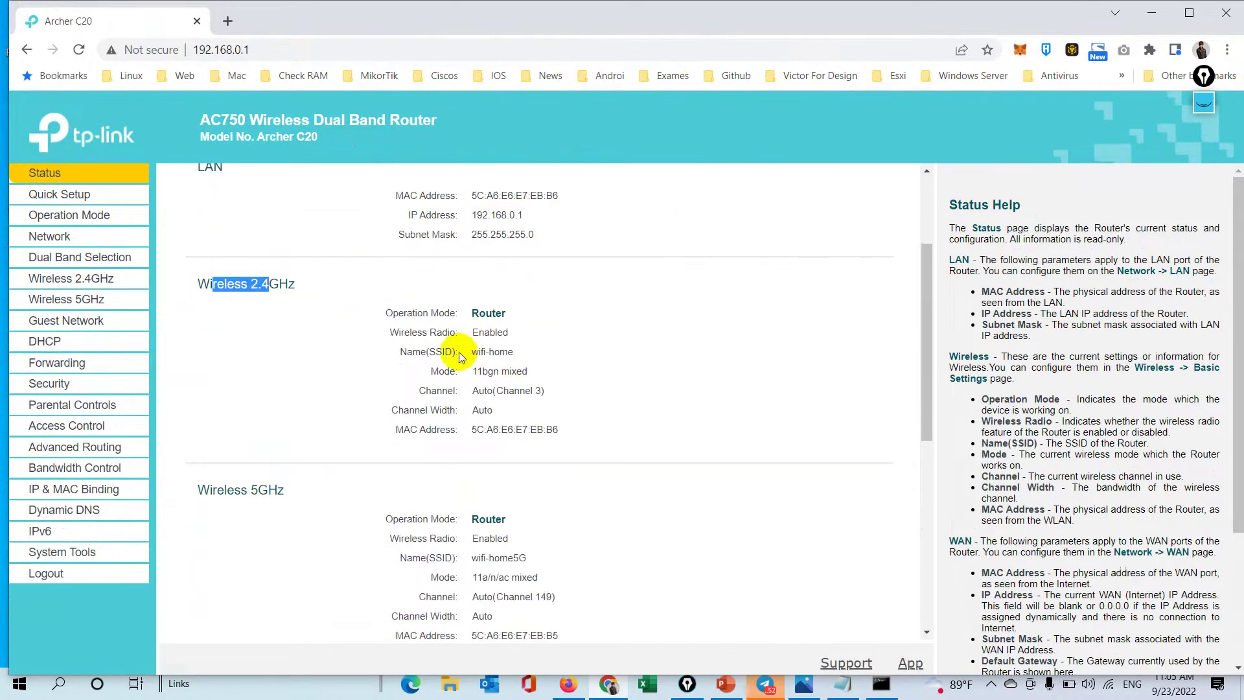
left_click_drag(398, 352, 531, 371)
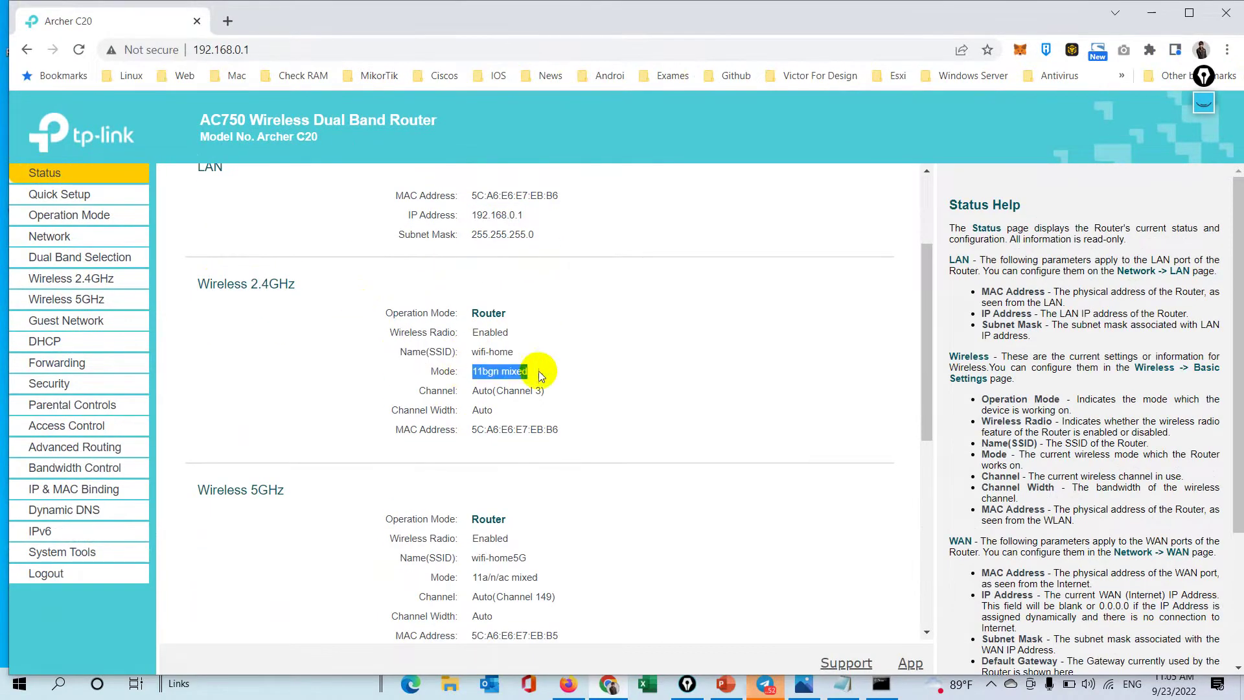
scroll(593, 427, "down", 2)
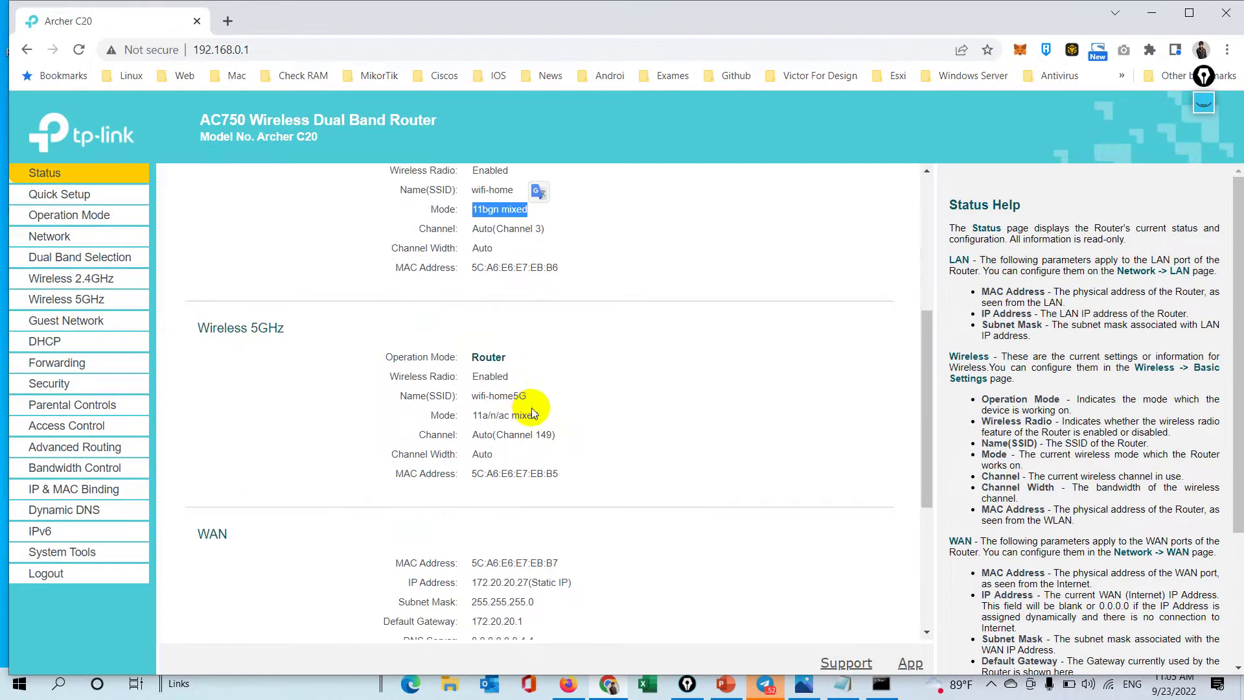
scroll(532, 412, "up", 3)
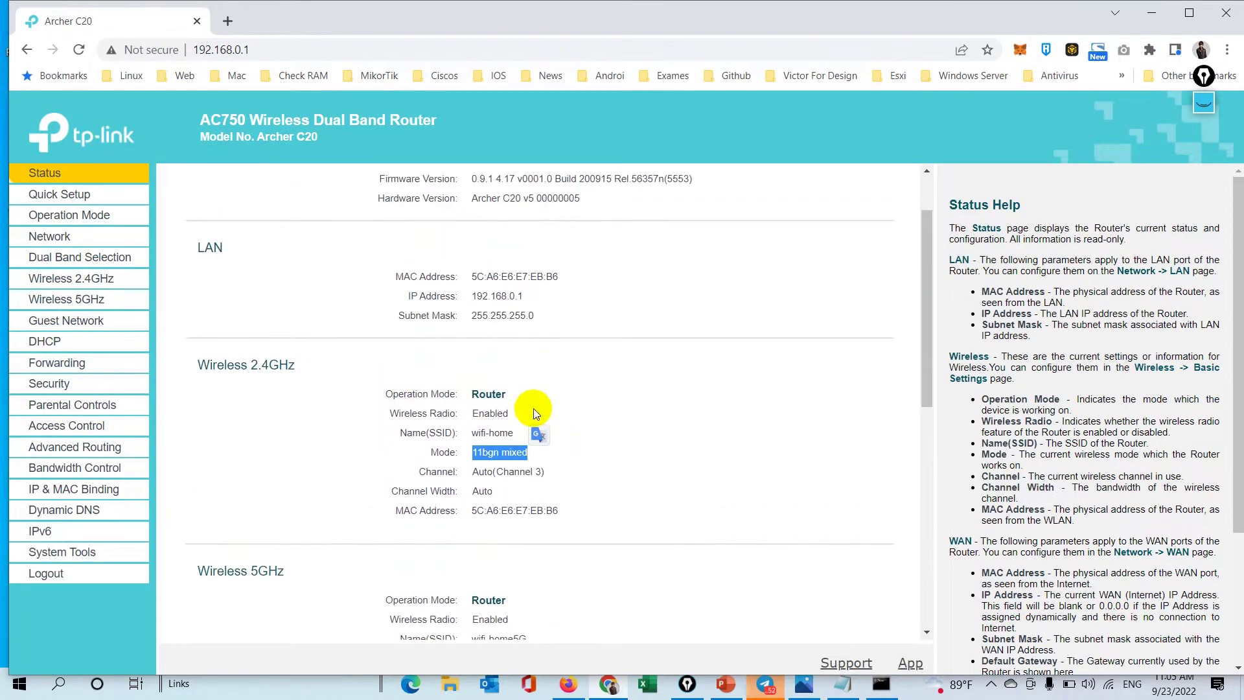
scroll(563, 445, "up", 1)
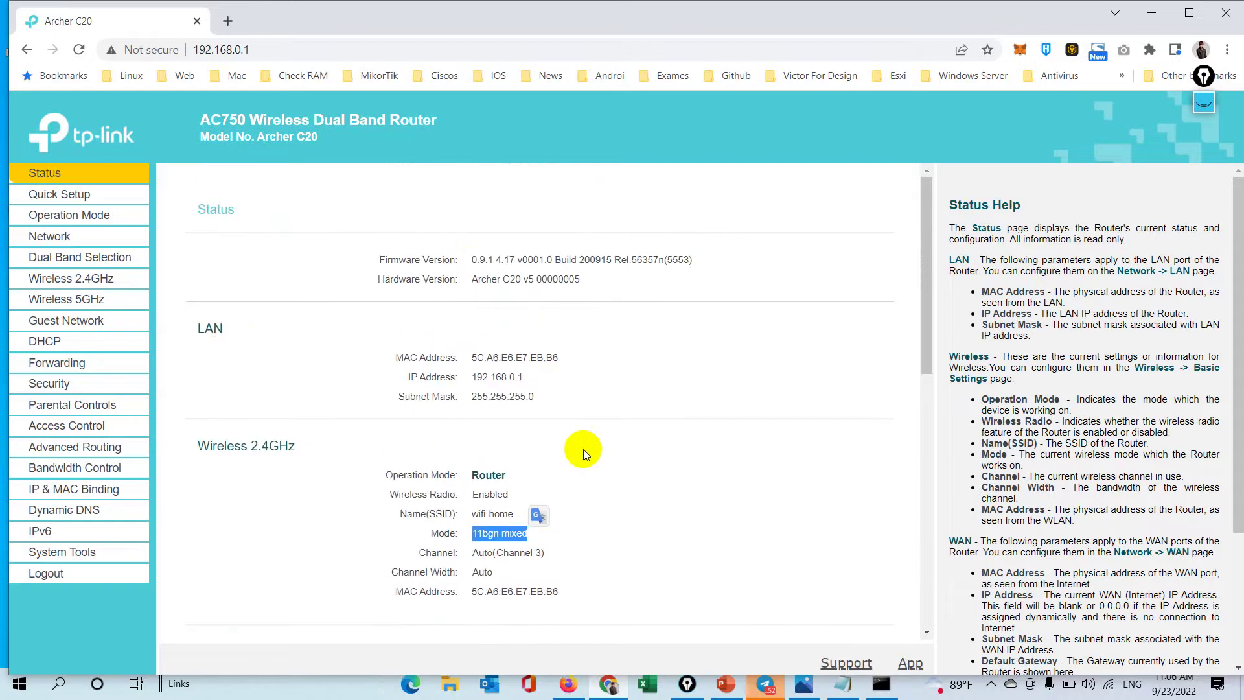
left_click(600, 455)
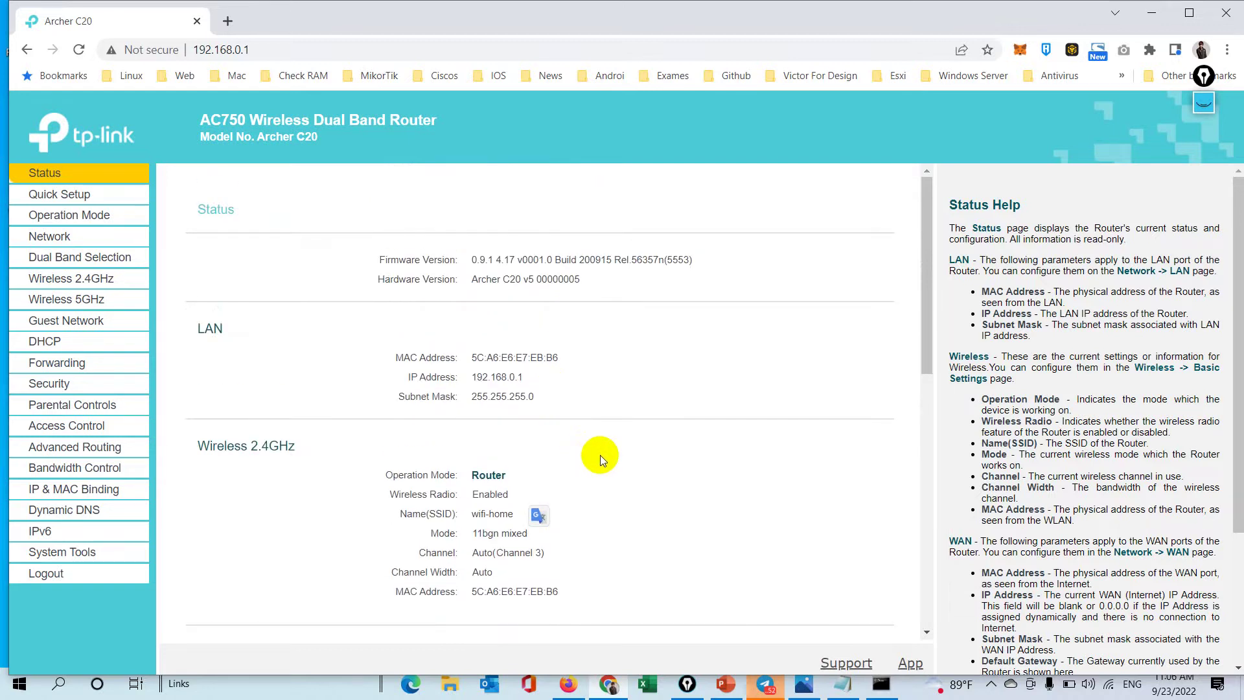